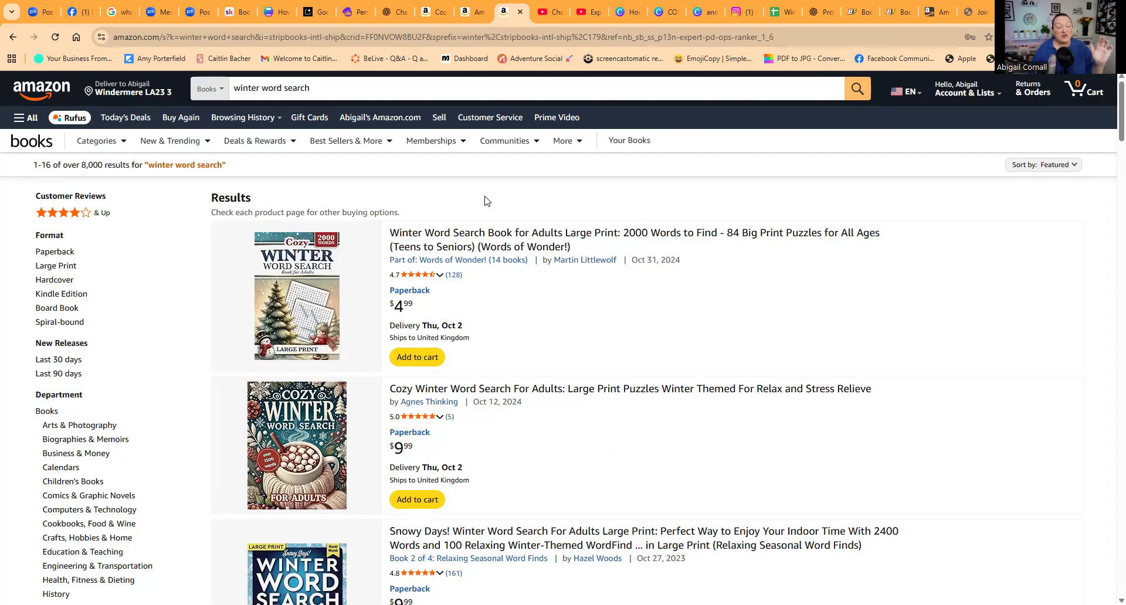
Shorten the book search to "winter" and run the suggested search "winter word search"
{"action": "left_click", "coordinate": [269, 86]}
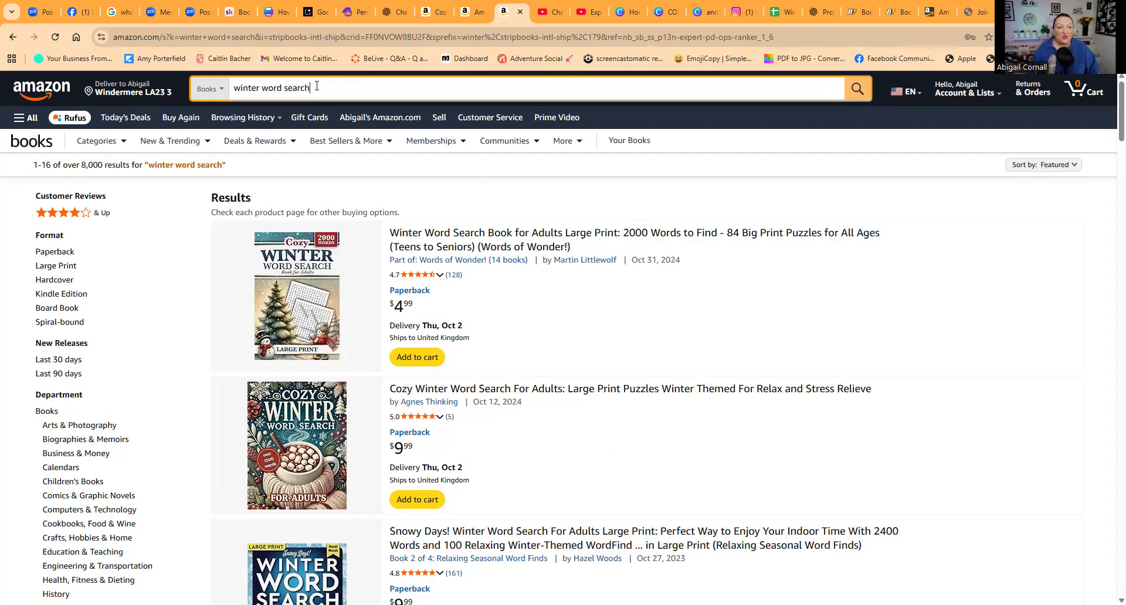
{"action": "key", "text": "BackSpace"}
{"action": "key", "text": "BackSpace"}
{"action": "key", "text": "BackSpace"}
{"action": "key", "text": "BackSpace"}
{"action": "key", "text": "BackSpace"}
{"action": "key", "text": "BackSpace"}
{"action": "key", "text": "BackSpace"}
{"action": "key", "text": "BackSpace"}
{"action": "key", "text": "BackSpace"}
{"action": "key", "text": "BackSpace"}
{"action": "key", "text": "BackSpace"}
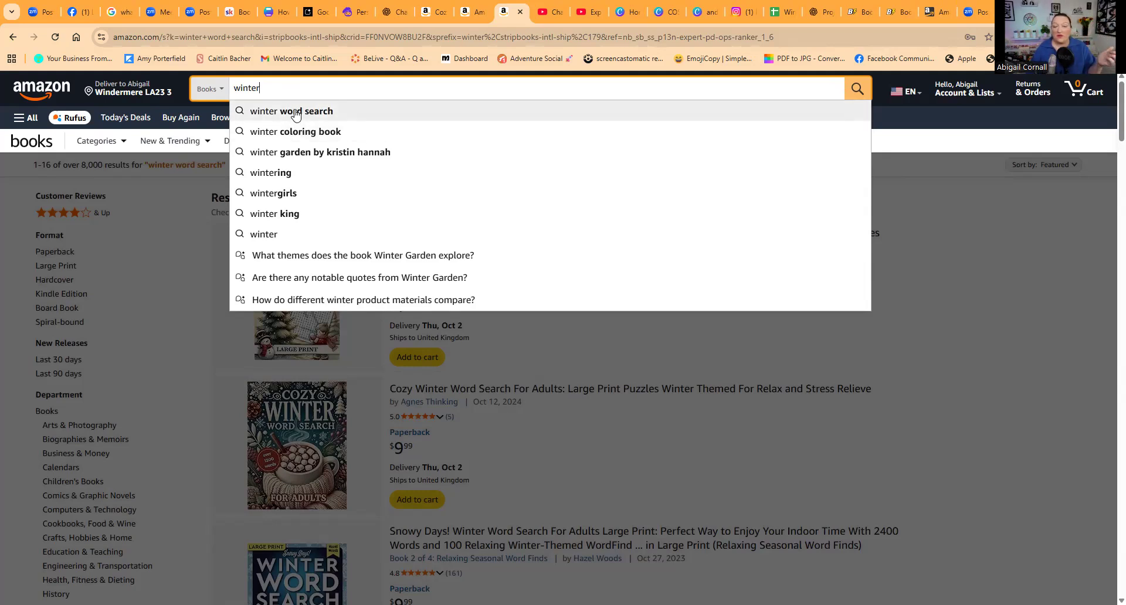
{"action": "left_click", "coordinate": [295, 112]}
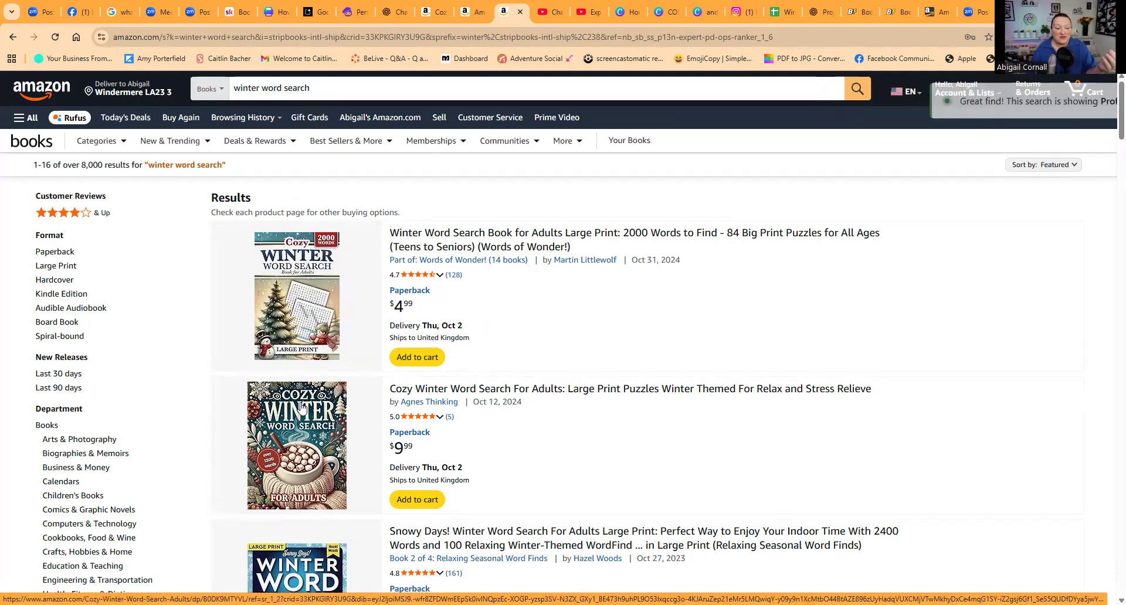
Examine the covers, titles, prices and publication dates of the competing books throughout the winter word search results
{"action": "scroll", "coordinate": [296, 394], "scroll_direction": "down", "scroll_amount": 3}
{"action": "scroll", "coordinate": [296, 369], "scroll_direction": "down", "scroll_amount": 3}
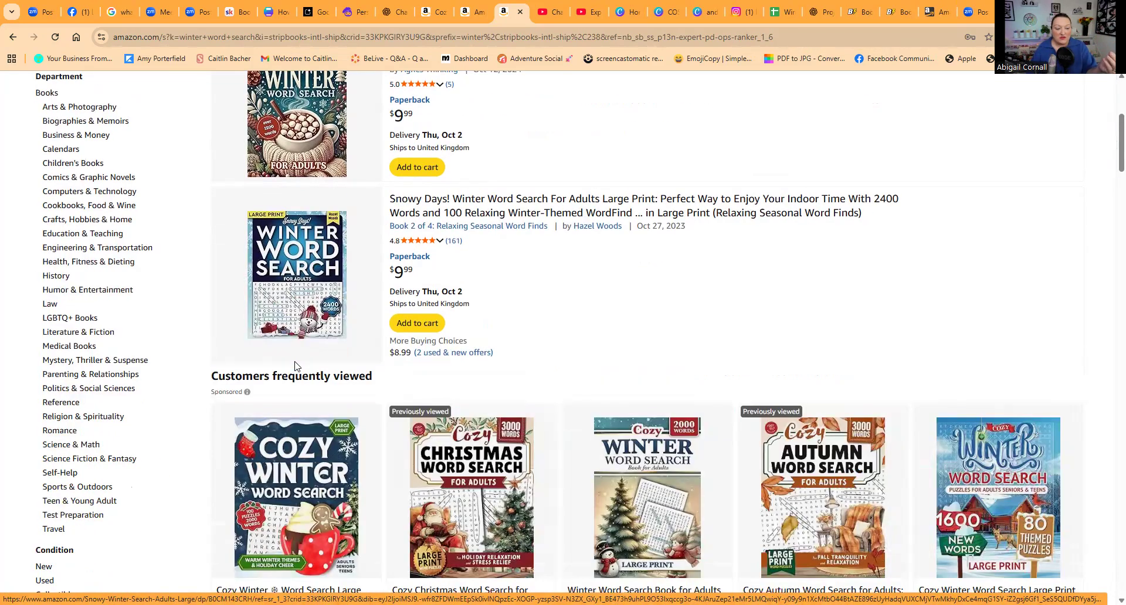
{"action": "scroll", "coordinate": [296, 366], "scroll_direction": "down", "scroll_amount": 9}
{"action": "scroll", "coordinate": [301, 327], "scroll_direction": "down", "scroll_amount": 3}
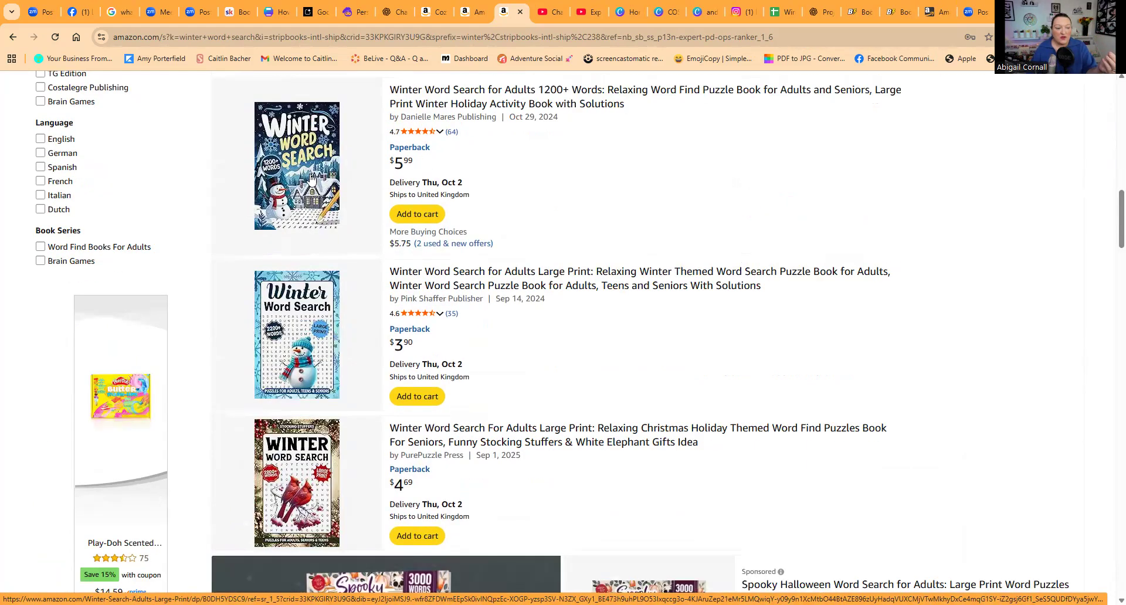
{"action": "scroll", "coordinate": [290, 274], "scroll_direction": "down", "scroll_amount": 1}
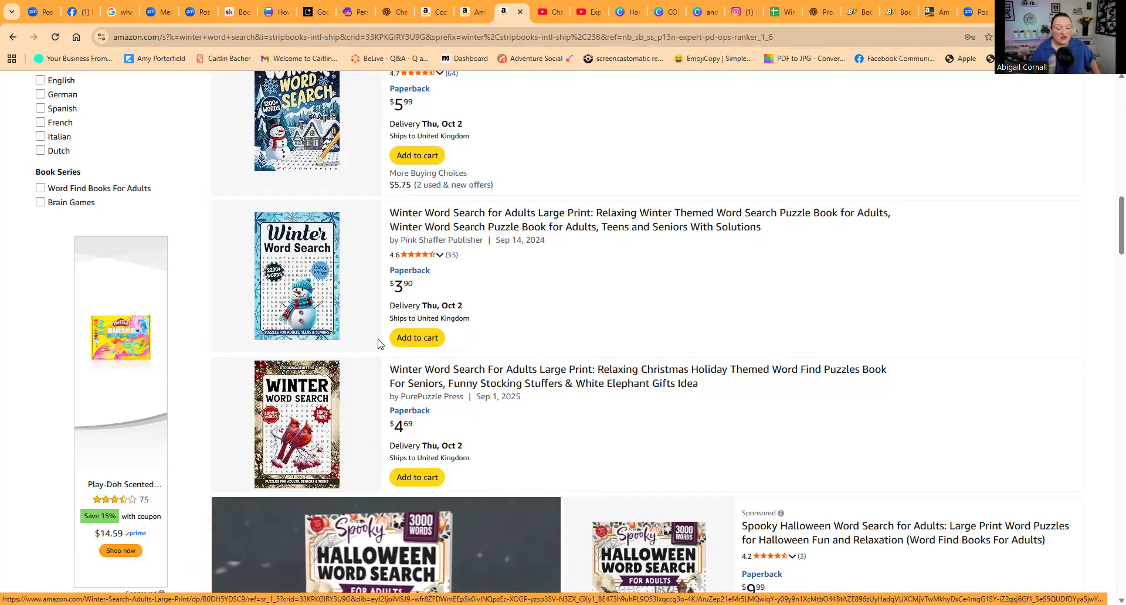
{"action": "scroll", "coordinate": [328, 337], "scroll_direction": "down", "scroll_amount": 6}
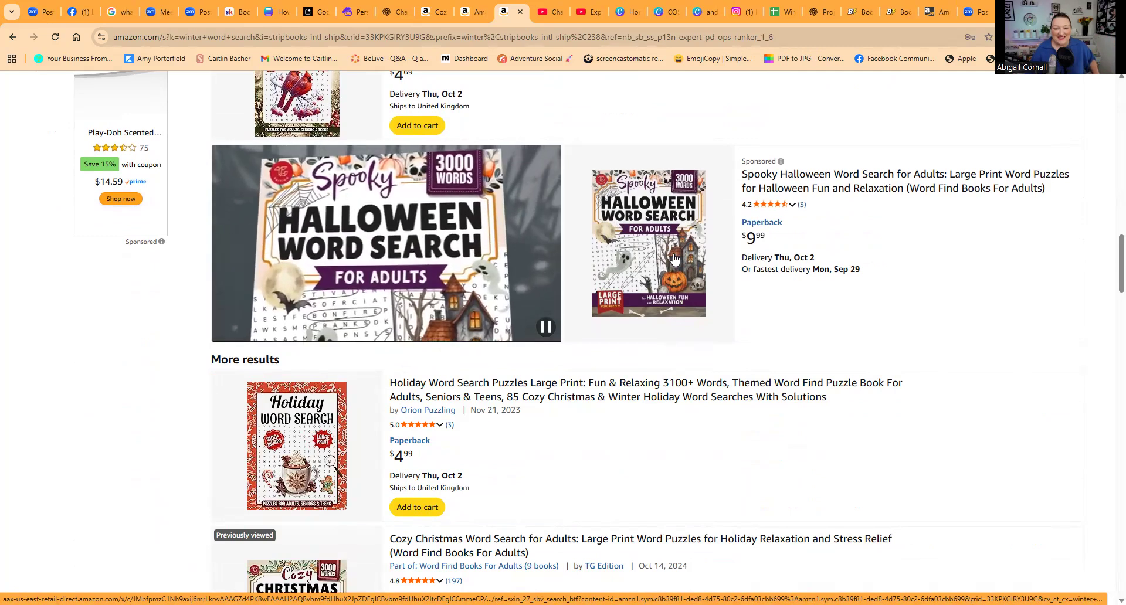
{"action": "scroll", "coordinate": [366, 350], "scroll_direction": "down", "scroll_amount": 2}
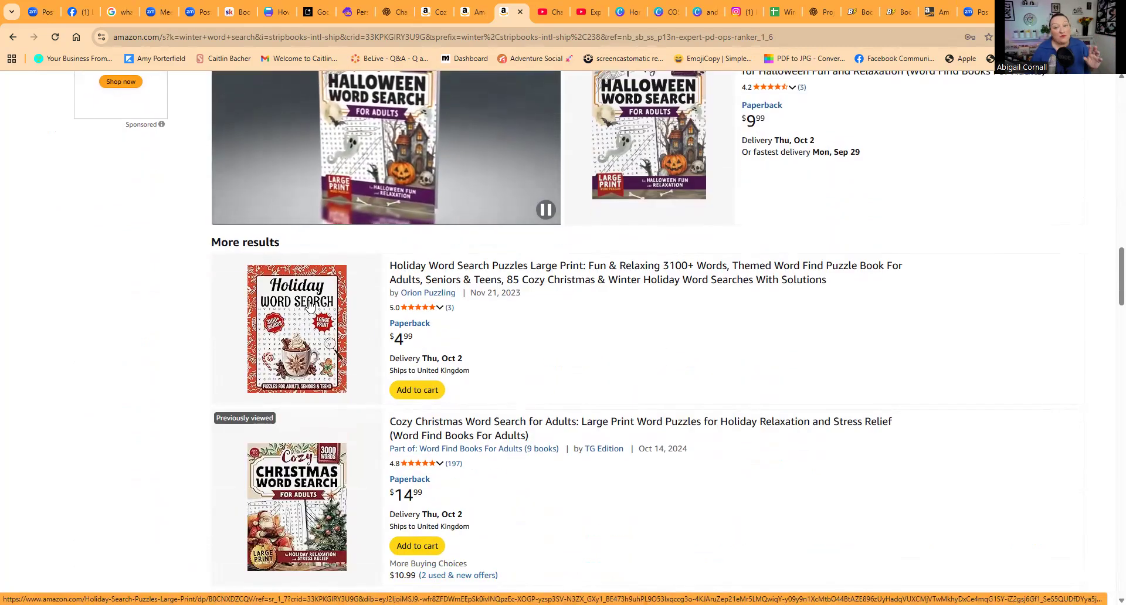
{"action": "scroll", "coordinate": [310, 305], "scroll_direction": "down", "scroll_amount": 3}
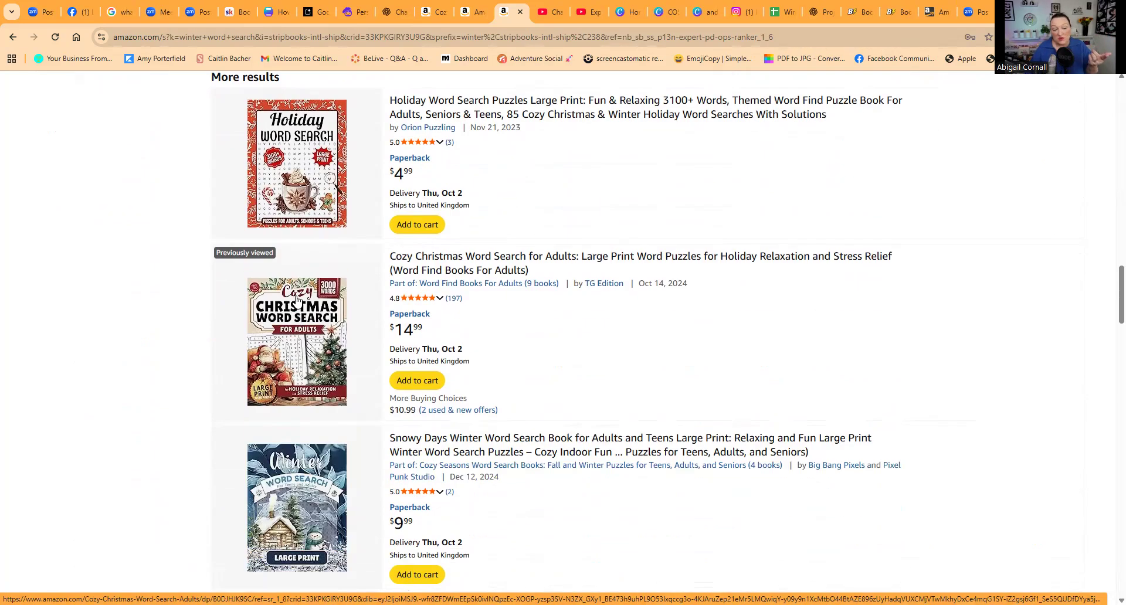
{"action": "scroll", "coordinate": [296, 302], "scroll_direction": "down", "scroll_amount": 3}
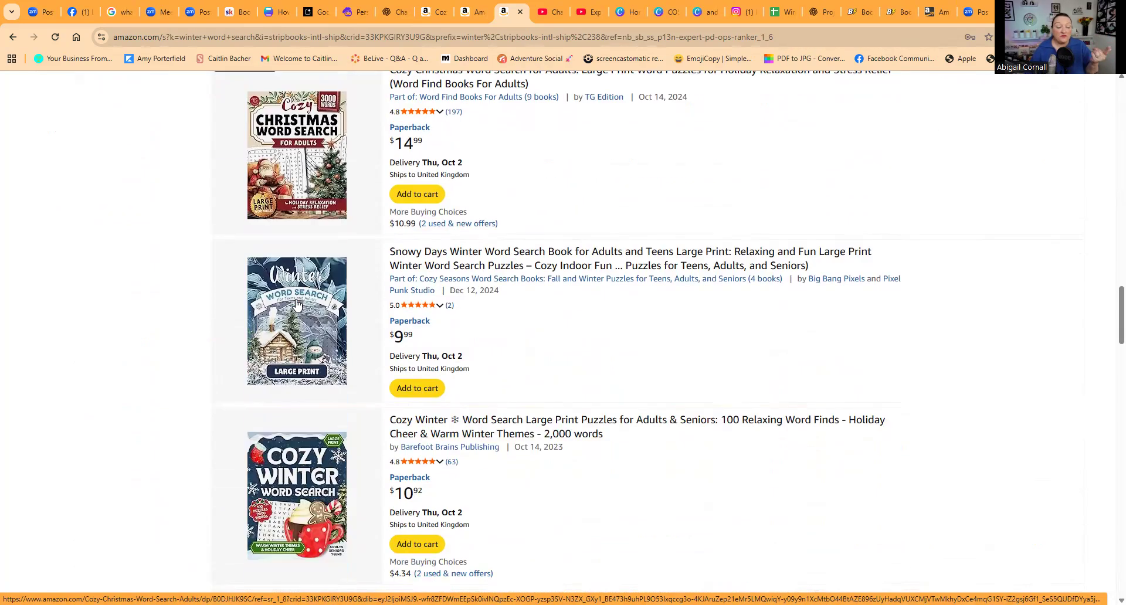
{"action": "scroll", "coordinate": [296, 304], "scroll_direction": "down", "scroll_amount": 3}
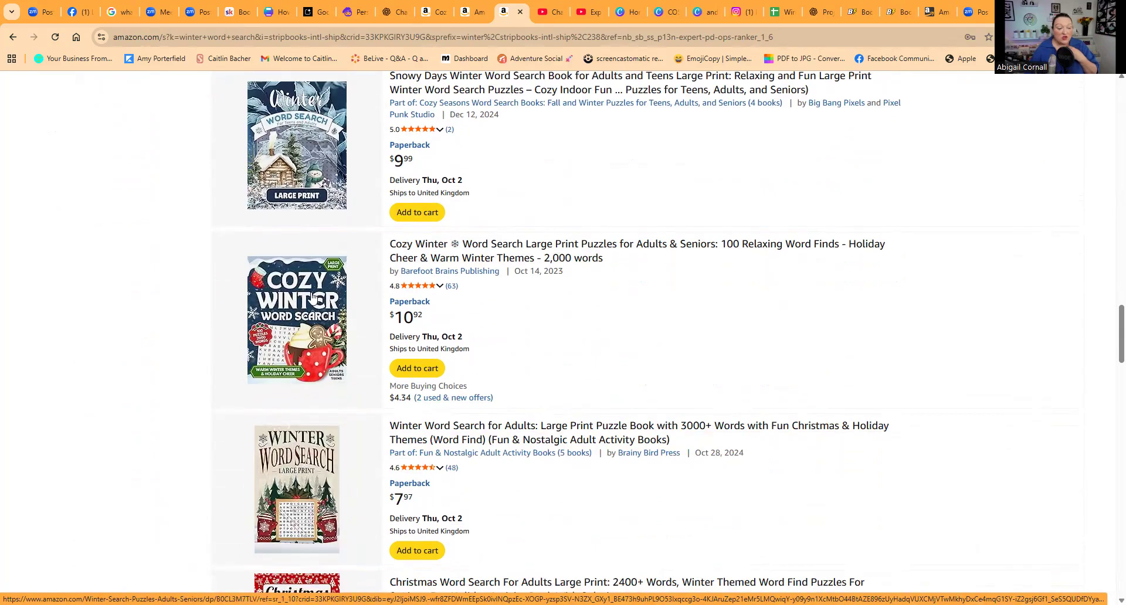
{"action": "scroll", "coordinate": [305, 332], "scroll_direction": "down", "scroll_amount": 3}
{"action": "scroll", "coordinate": [304, 333], "scroll_direction": "down", "scroll_amount": 3}
{"action": "scroll", "coordinate": [304, 332], "scroll_direction": "down", "scroll_amount": 8}
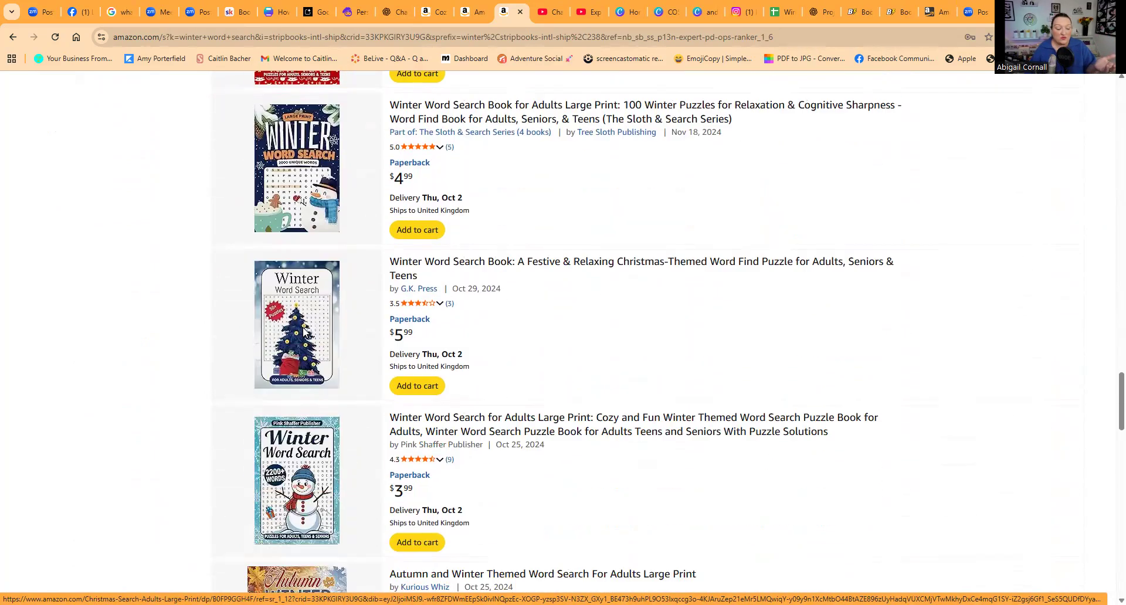
{"action": "scroll", "coordinate": [311, 280], "scroll_direction": "down", "scroll_amount": 3}
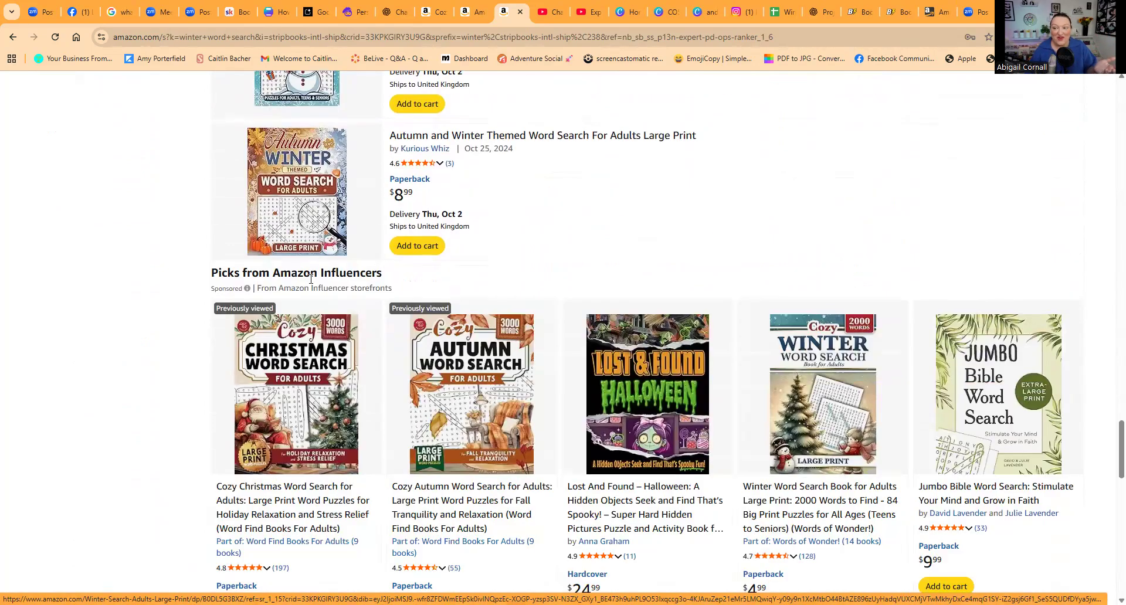
{"action": "scroll", "coordinate": [311, 279], "scroll_direction": "down", "scroll_amount": 6}
{"action": "scroll", "coordinate": [311, 282], "scroll_direction": "up", "scroll_amount": 11}
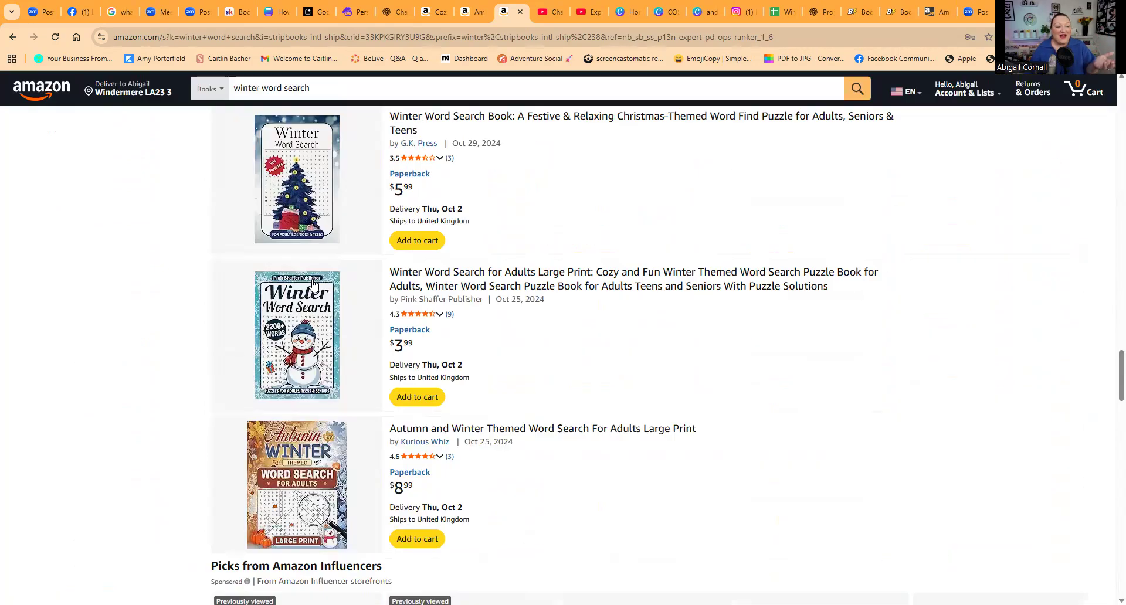
{"action": "scroll", "coordinate": [313, 283], "scroll_direction": "up", "scroll_amount": 11}
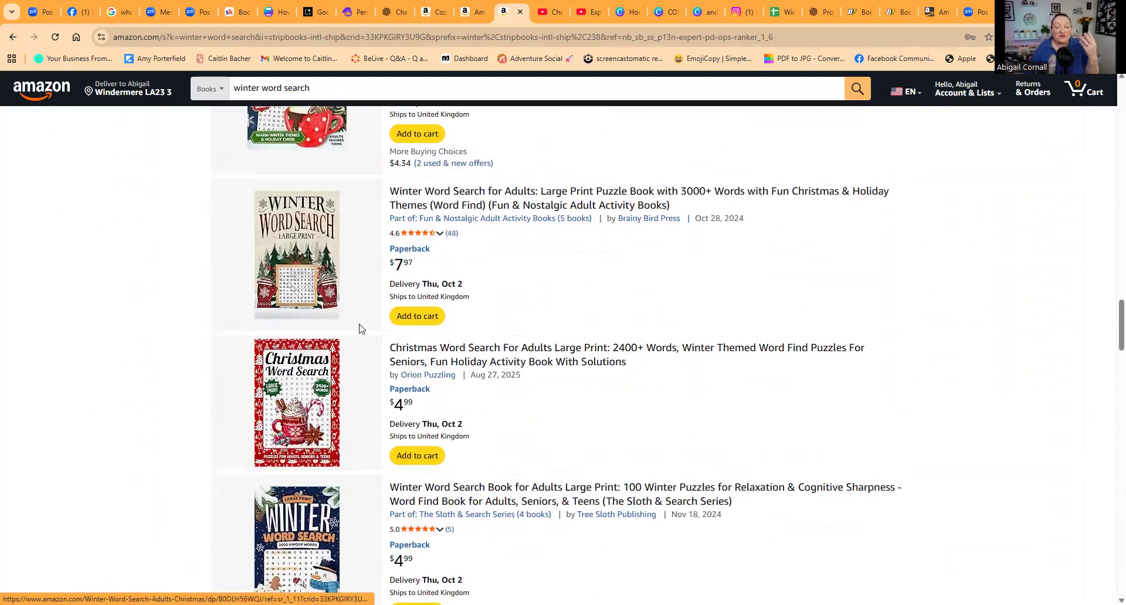
{"action": "scroll", "coordinate": [337, 337], "scroll_direction": "up", "scroll_amount": 3}
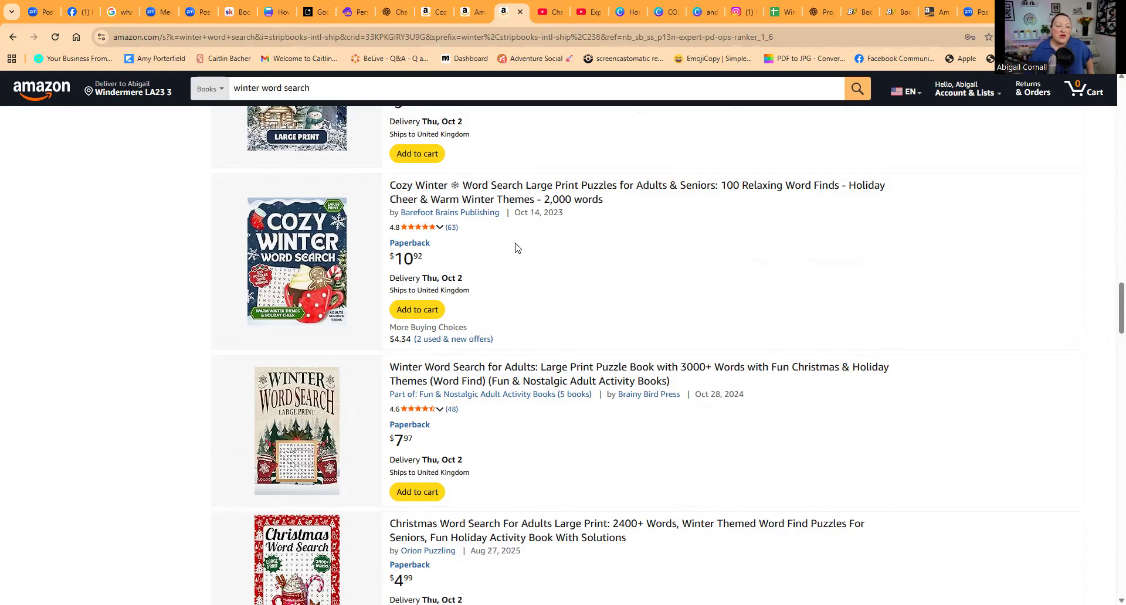
{"action": "scroll", "coordinate": [524, 263], "scroll_direction": "up", "scroll_amount": 5}
{"action": "scroll", "coordinate": [533, 262], "scroll_direction": "up", "scroll_amount": 5}
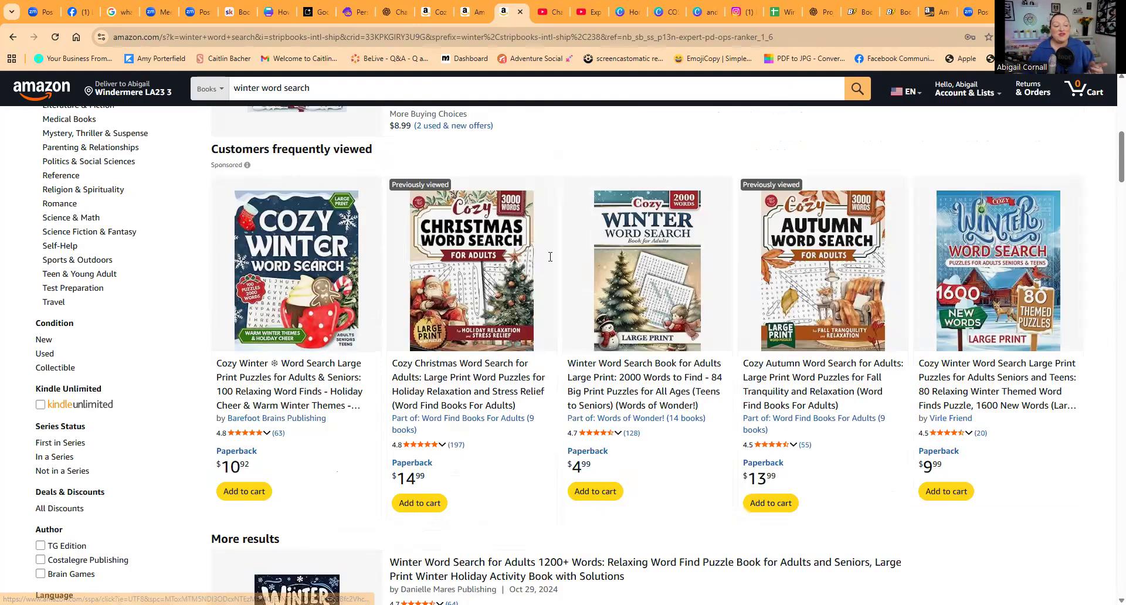
{"action": "scroll", "coordinate": [550, 256], "scroll_direction": "up", "scroll_amount": 5}
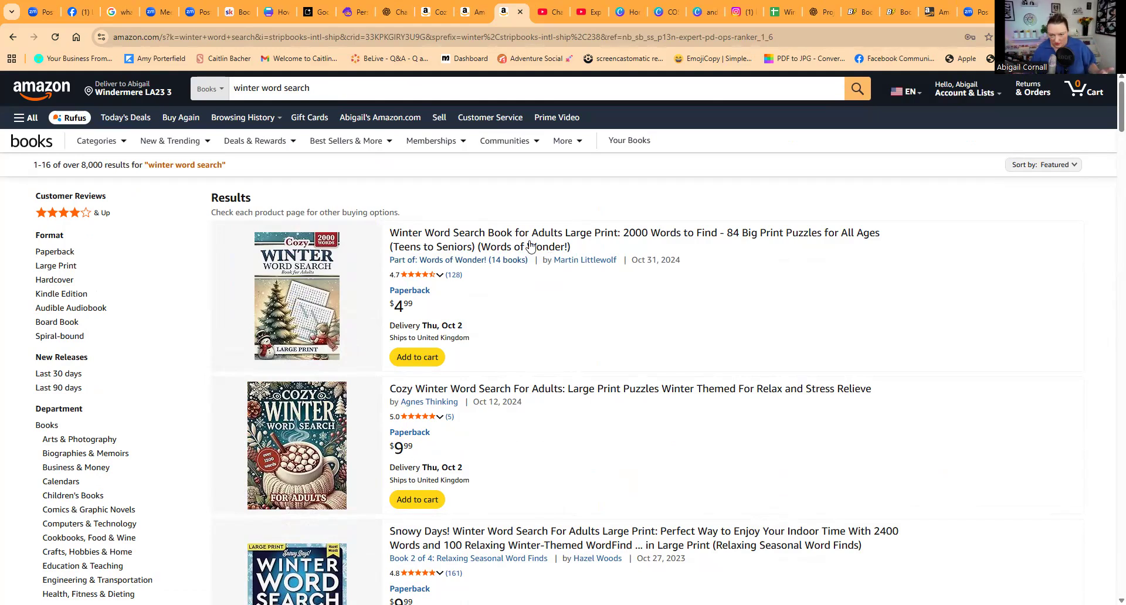
View the cosy winter word search cover in Canva, and compare it with the competing covers in the Amazon results
{"action": "left_click", "coordinate": [653, 11]}
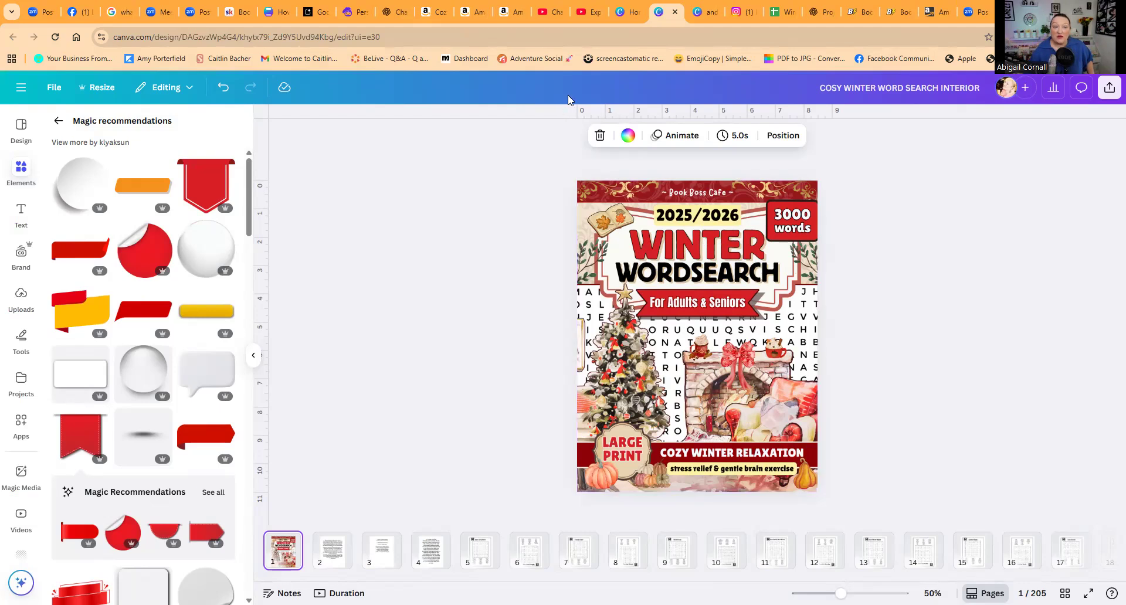
{"action": "left_click", "coordinate": [509, 12]}
{"action": "scroll", "coordinate": [339, 352], "scroll_direction": "down", "scroll_amount": 5}
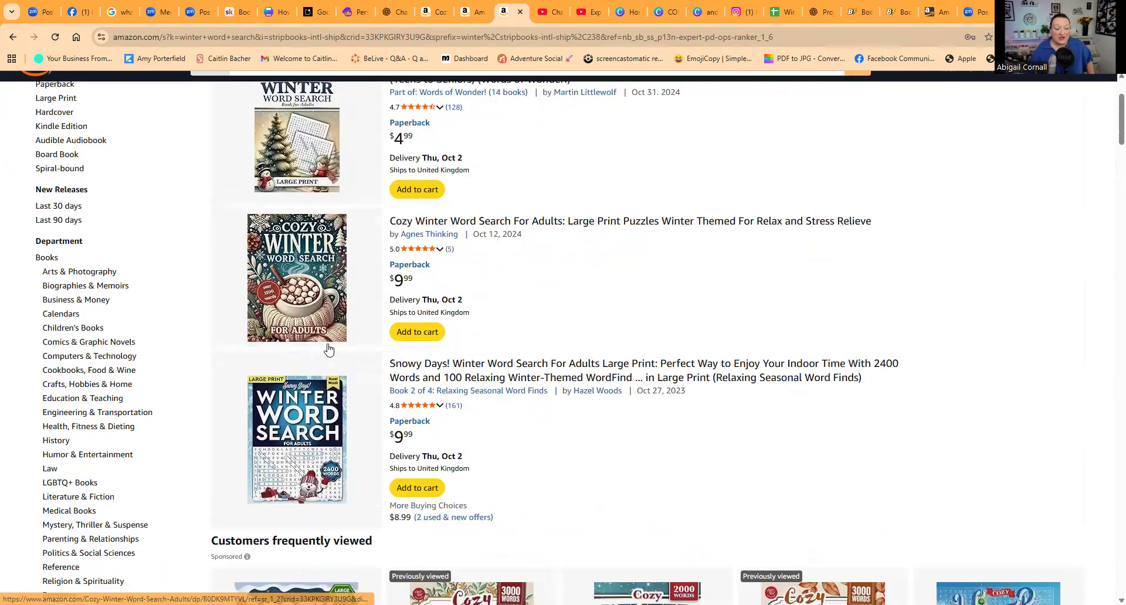
{"action": "scroll", "coordinate": [315, 450], "scroll_direction": "up", "scroll_amount": 5}
{"action": "scroll", "coordinate": [315, 450], "scroll_direction": "down", "scroll_amount": 3}
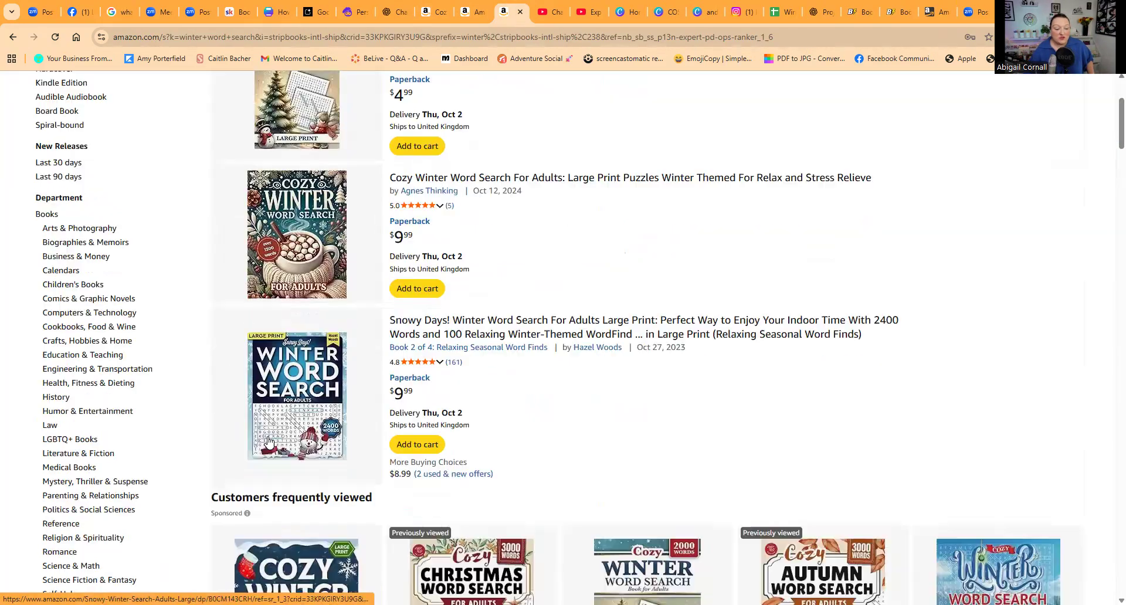
{"action": "scroll", "coordinate": [328, 350], "scroll_direction": "down", "scroll_amount": 5}
{"action": "scroll", "coordinate": [329, 350], "scroll_direction": "down", "scroll_amount": 5}
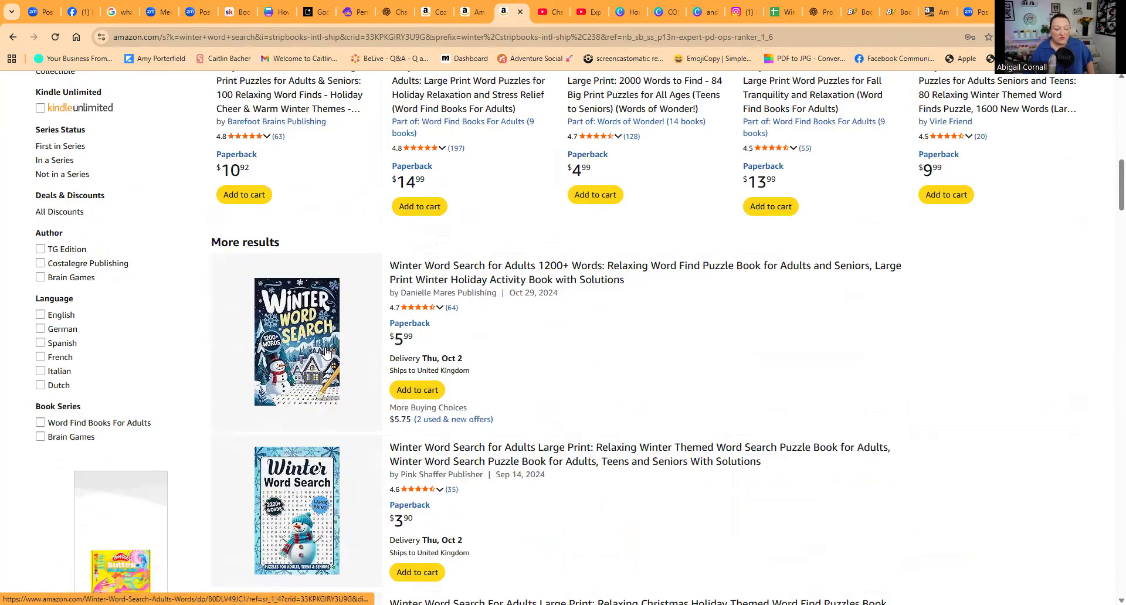
{"action": "scroll", "coordinate": [324, 347], "scroll_direction": "down", "scroll_amount": 10}
{"action": "scroll", "coordinate": [324, 347], "scroll_direction": "down", "scroll_amount": 9}
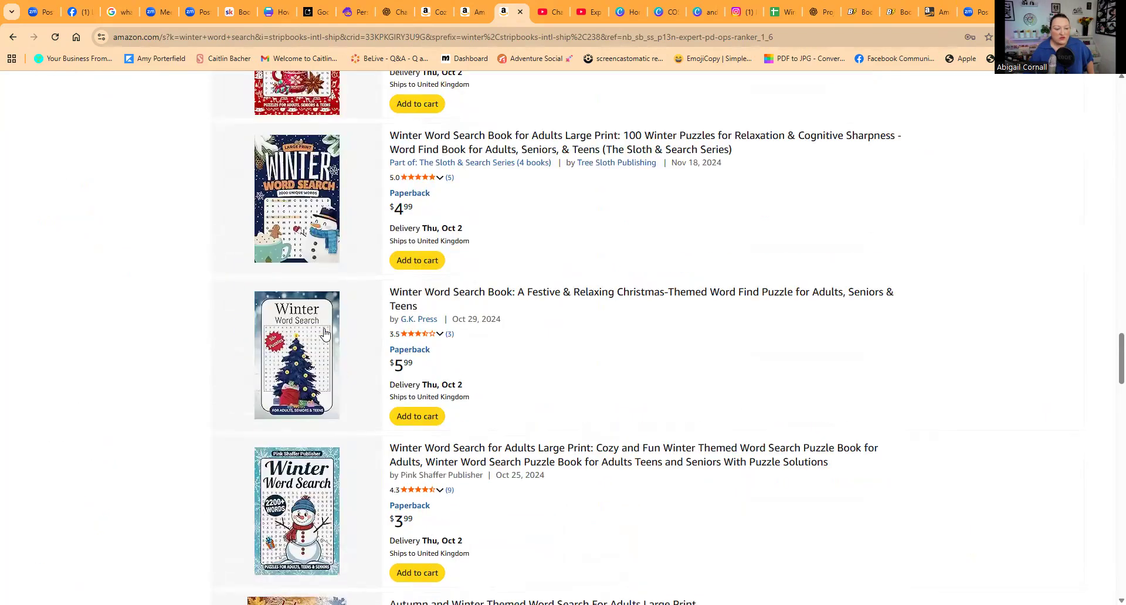
{"action": "scroll", "coordinate": [333, 216], "scroll_direction": "up", "scroll_amount": 5}
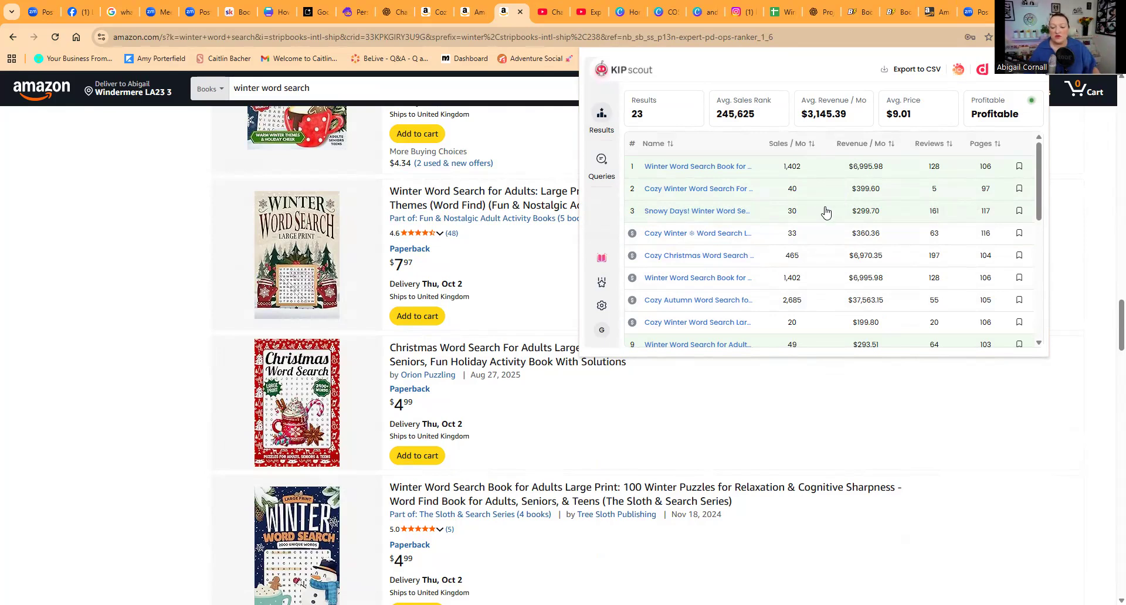
Try to move the sales statistics panel away from the first search results
{"action": "scroll", "coordinate": [461, 259], "scroll_direction": "up", "scroll_amount": 15}
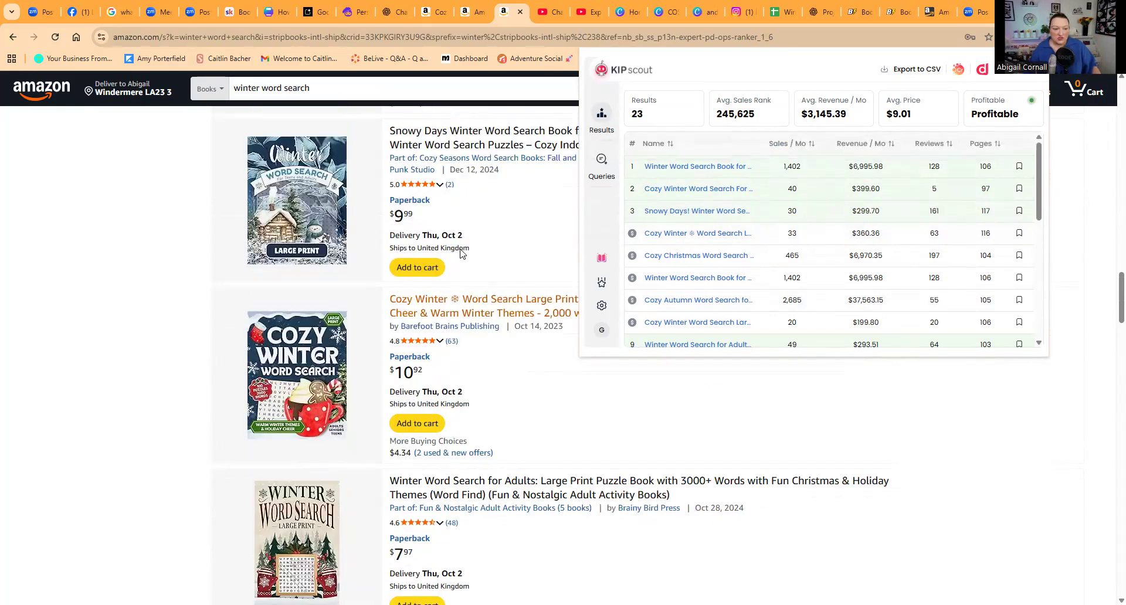
{"action": "scroll", "coordinate": [461, 249], "scroll_direction": "up", "scroll_amount": 5}
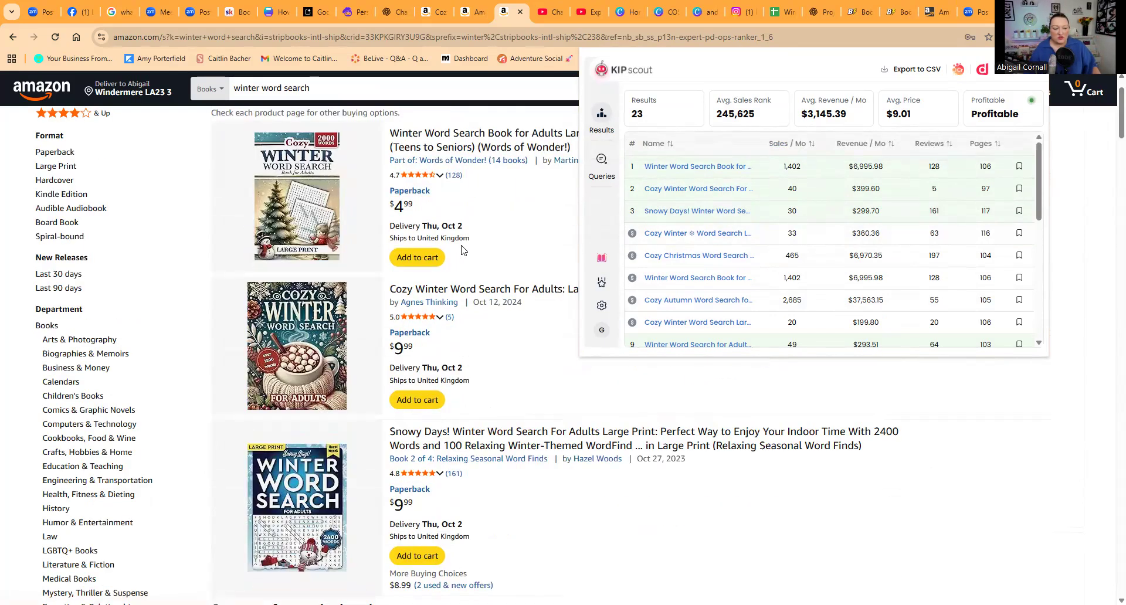
{"action": "scroll", "coordinate": [458, 234], "scroll_direction": "up", "scroll_amount": 2}
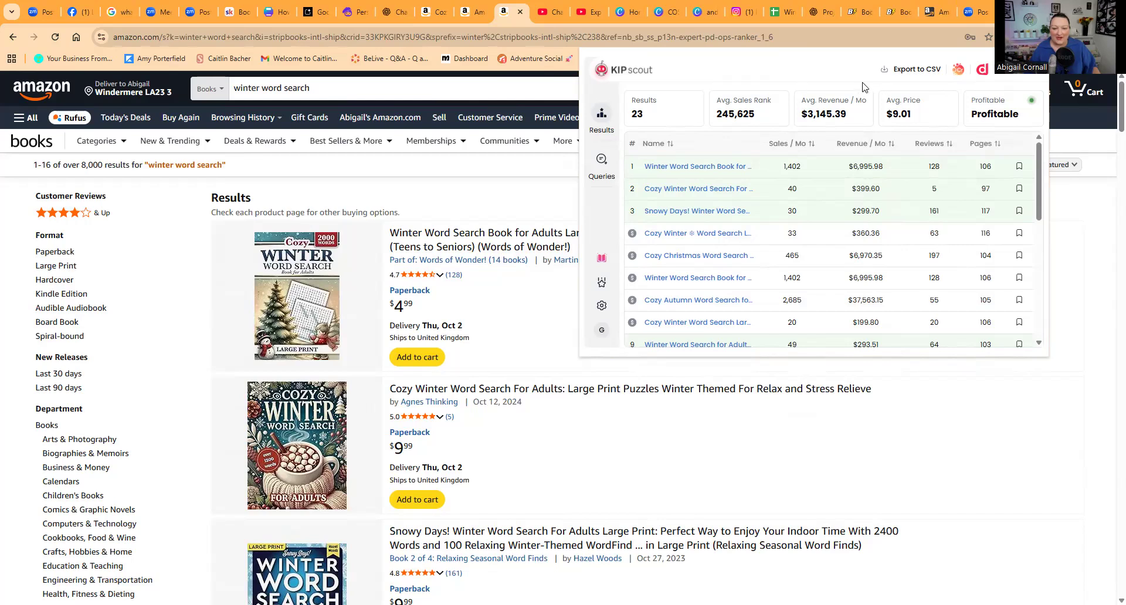
{"action": "left_click_drag", "start_coordinate": [862, 87], "coordinate": [613, 181]}
{"action": "scroll", "coordinate": [534, 274], "scroll_direction": "down", "scroll_amount": 2}
{"action": "scroll", "coordinate": [535, 274], "scroll_direction": "up", "scroll_amount": 2}
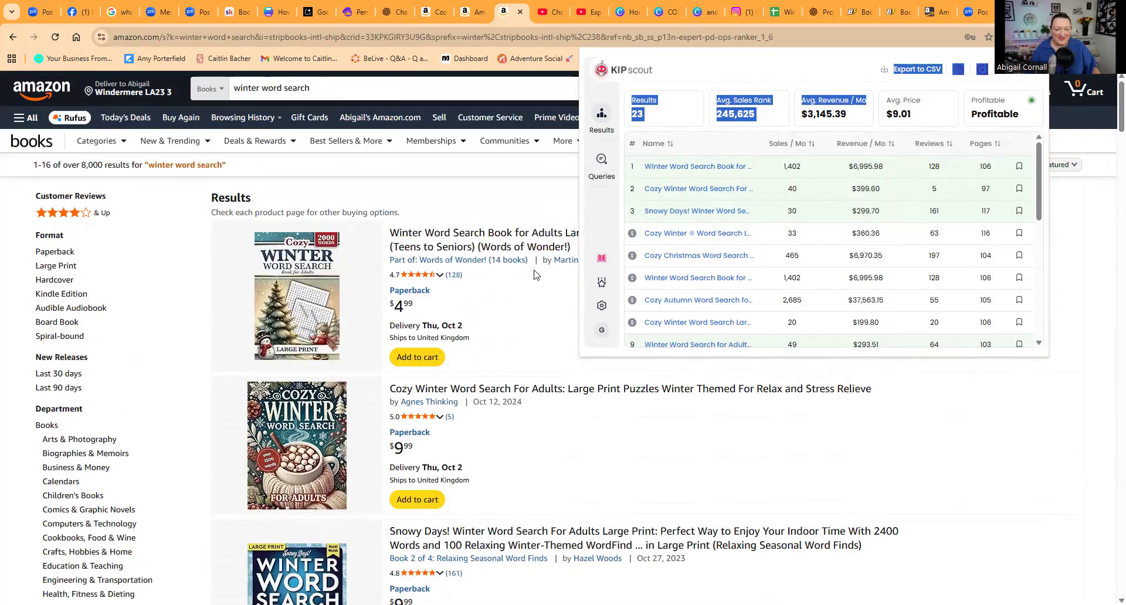
{"action": "scroll", "coordinate": [534, 274], "scroll_direction": "down", "scroll_amount": 3}
{"action": "scroll", "coordinate": [496, 211], "scroll_direction": "up", "scroll_amount": 3}
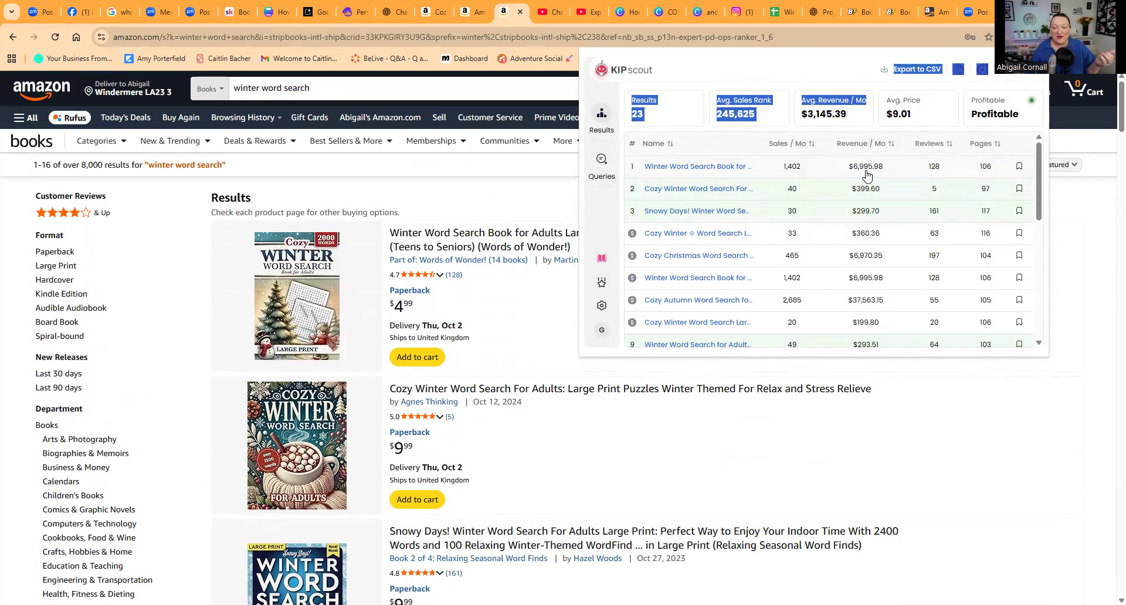
Review the listed books' monthly sales, revenue and review counts, and open entry 17, the Christmas Word Search For Adults Large Print
{"action": "scroll", "coordinate": [862, 223], "scroll_direction": "down", "scroll_amount": 2}
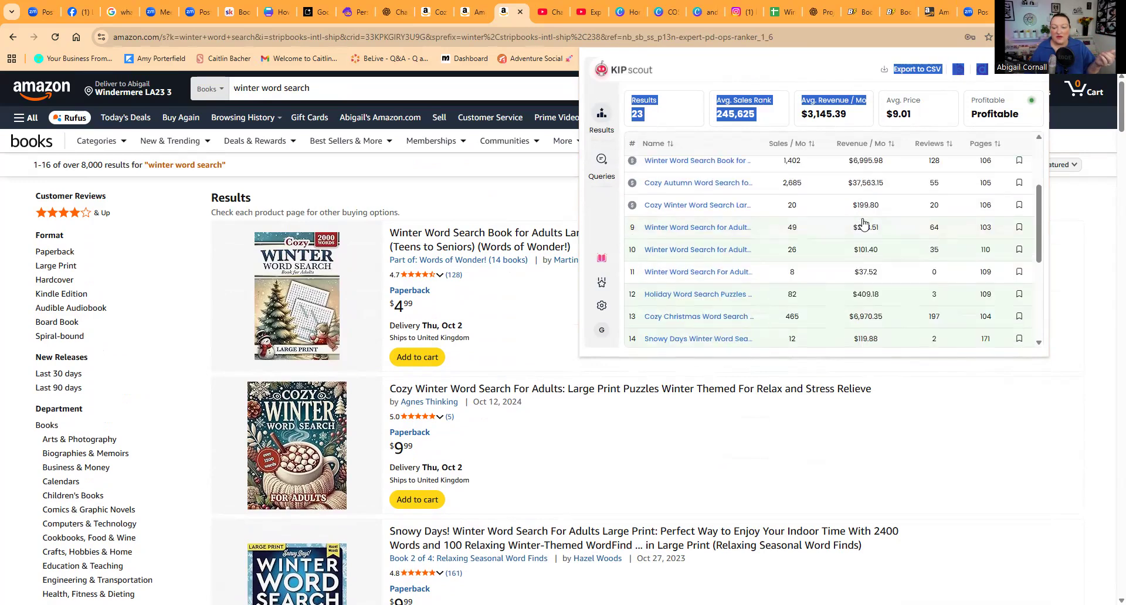
{"action": "scroll", "coordinate": [862, 223], "scroll_direction": "up", "scroll_amount": 1}
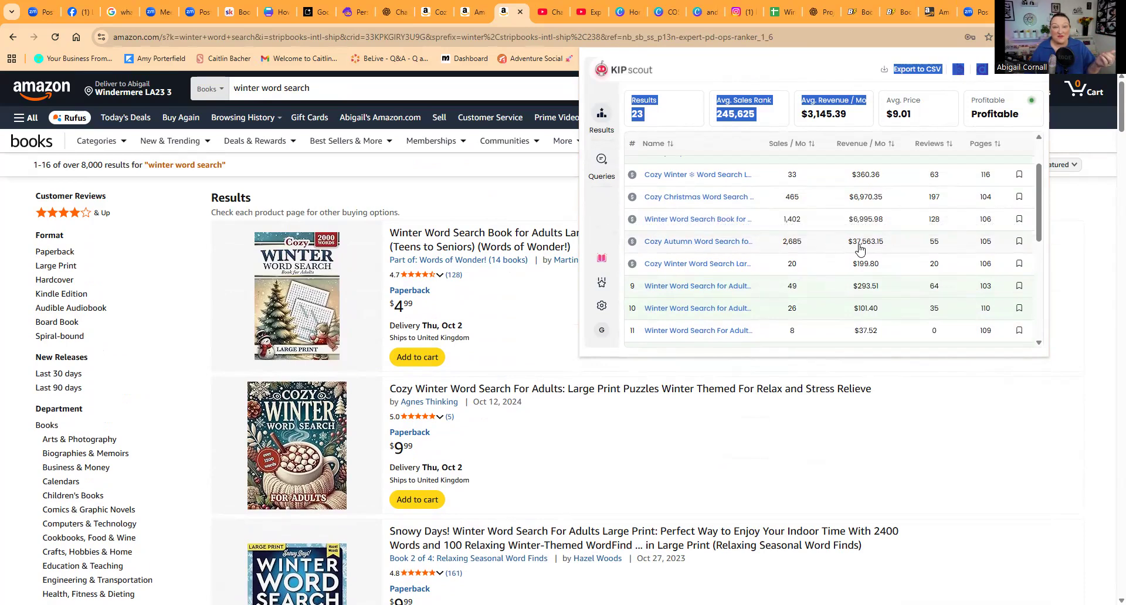
{"action": "mouse_move", "coordinate": [632, 245]}
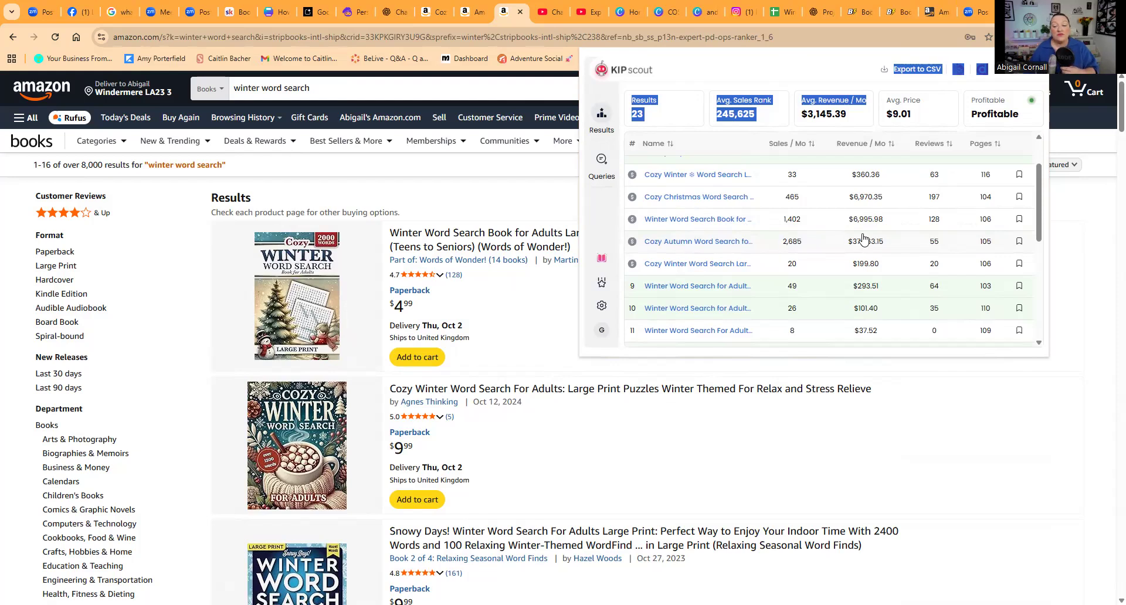
{"action": "scroll", "coordinate": [865, 245], "scroll_direction": "down", "scroll_amount": 2}
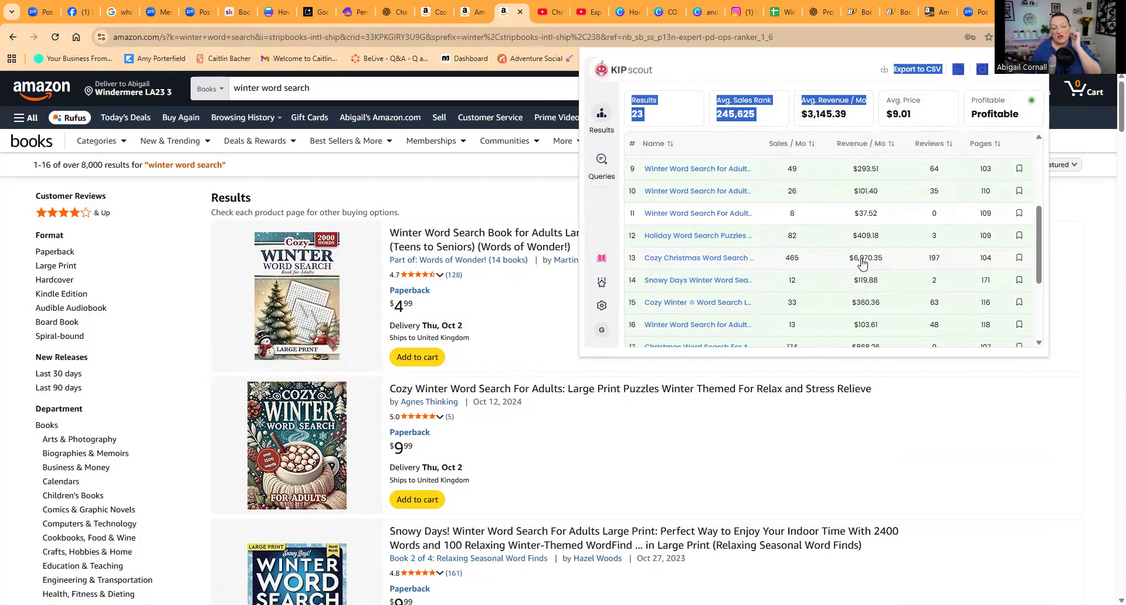
{"action": "scroll", "coordinate": [862, 262], "scroll_direction": "down", "scroll_amount": 3}
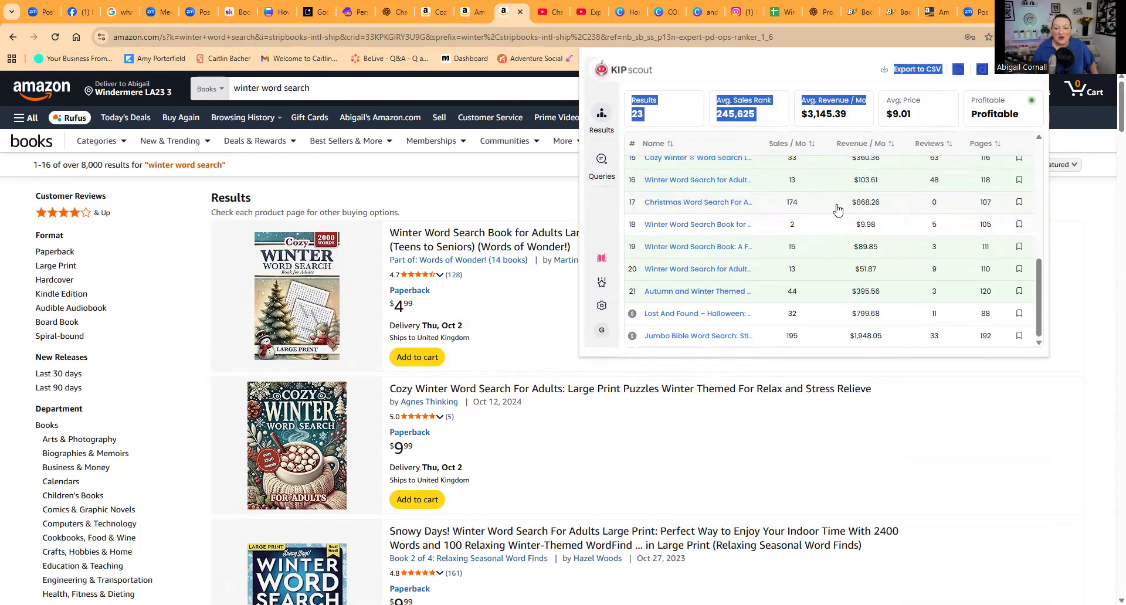
{"action": "left_click", "coordinate": [700, 203]}
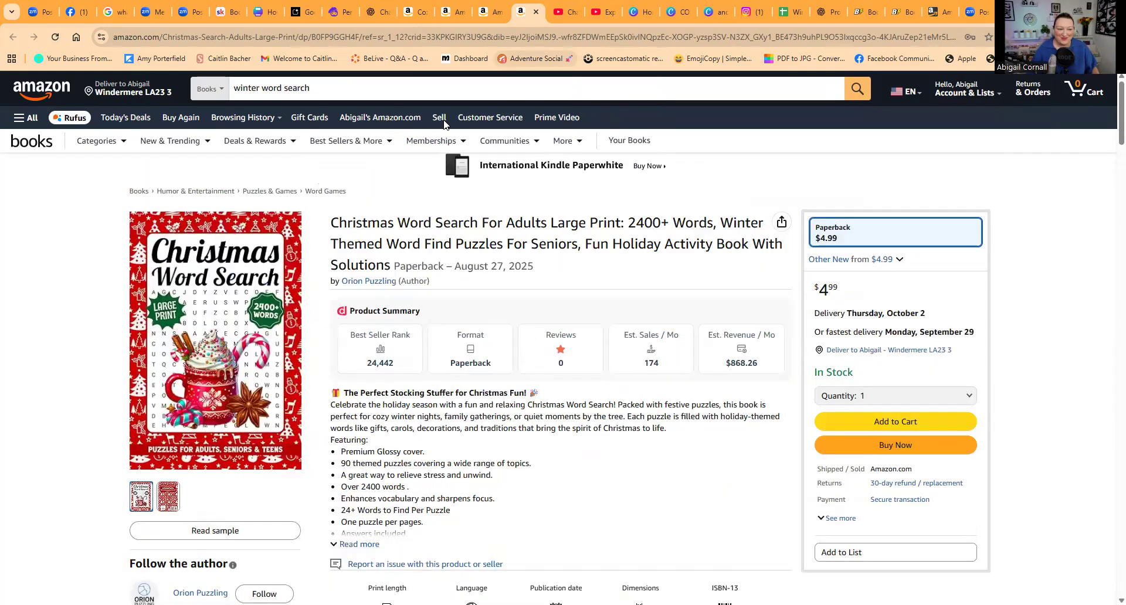
Examine the Christmas word search book's cover and sales summary, and view the winter word search cover in Canva for comparison
{"action": "mouse_move", "coordinate": [216, 258]}
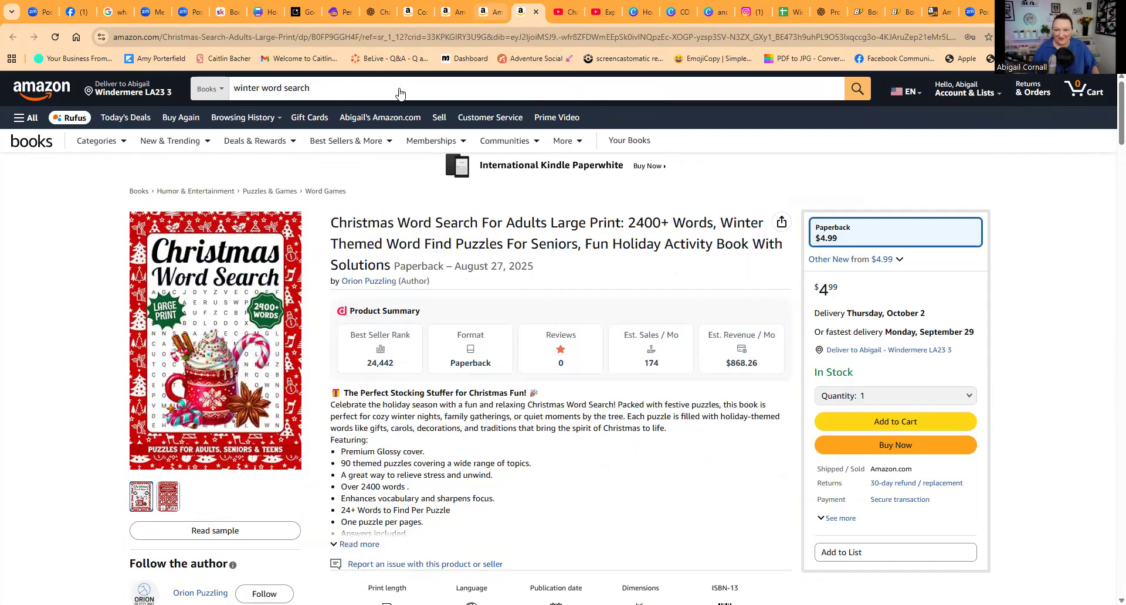
{"action": "left_click", "coordinate": [677, 12]}
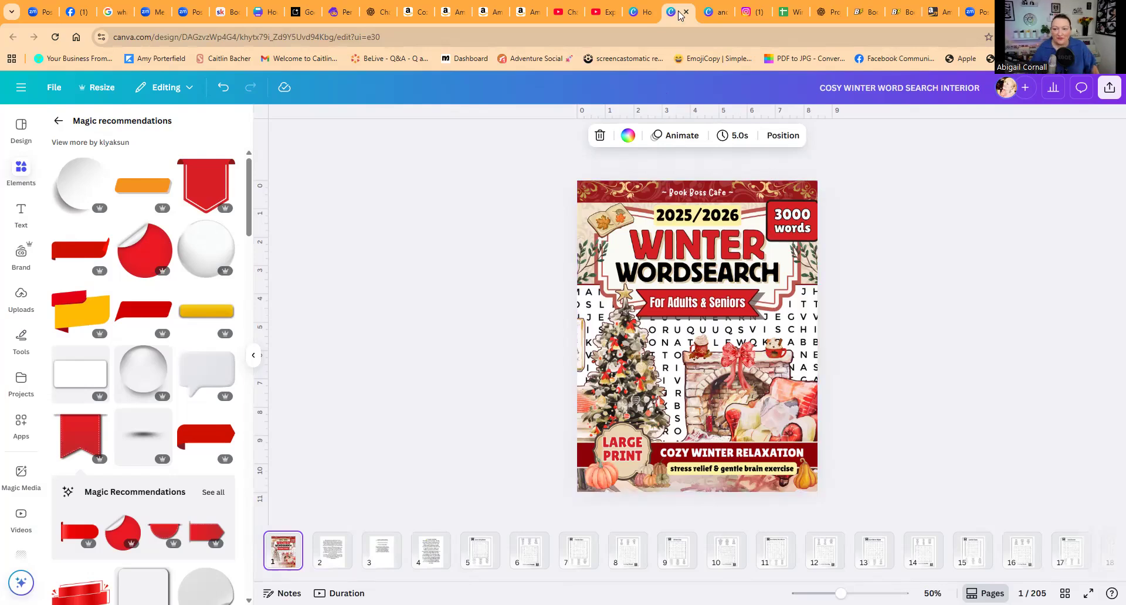
Switch to the ChatGPT conversation and read the Section Intros for all ten winter themes, from Fireside Comforts to Vintage Winter Memories
{"action": "left_click", "coordinate": [824, 13]}
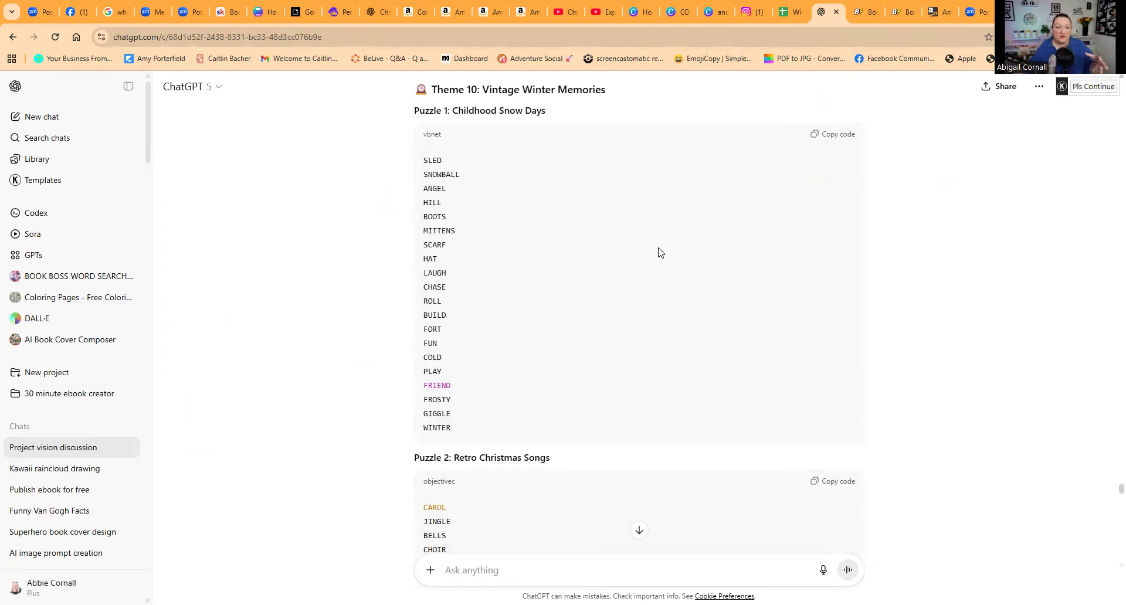
{"action": "scroll", "coordinate": [645, 258], "scroll_direction": "down", "scroll_amount": 20}
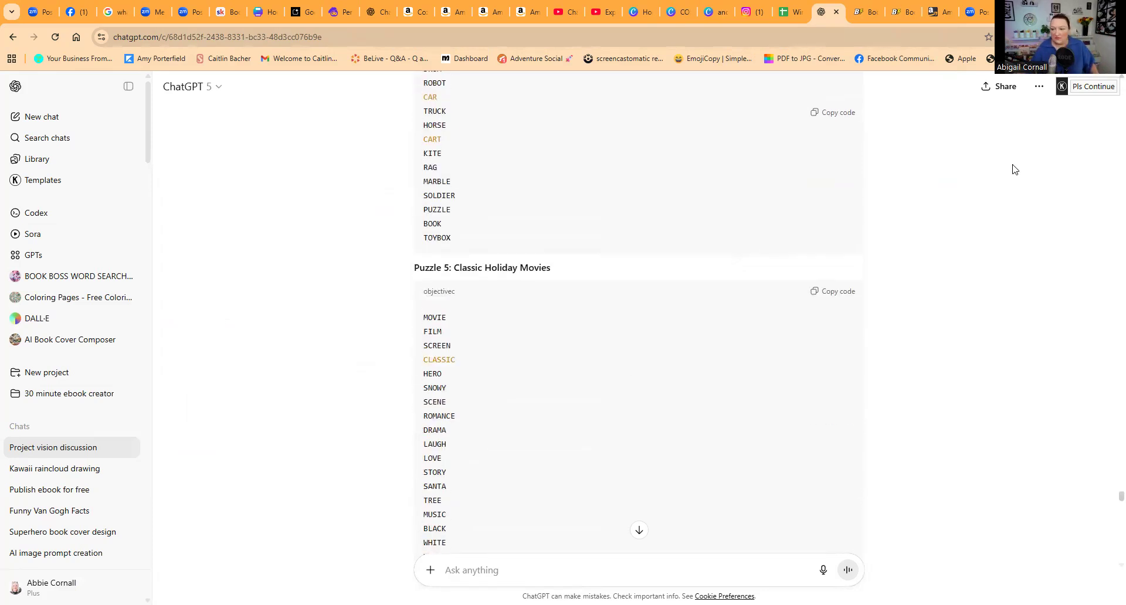
{"action": "left_click_drag", "start_coordinate": [1114, 498], "coordinate": [1109, 543]}
{"action": "scroll", "coordinate": [704, 410], "scroll_direction": "up", "scroll_amount": 10}
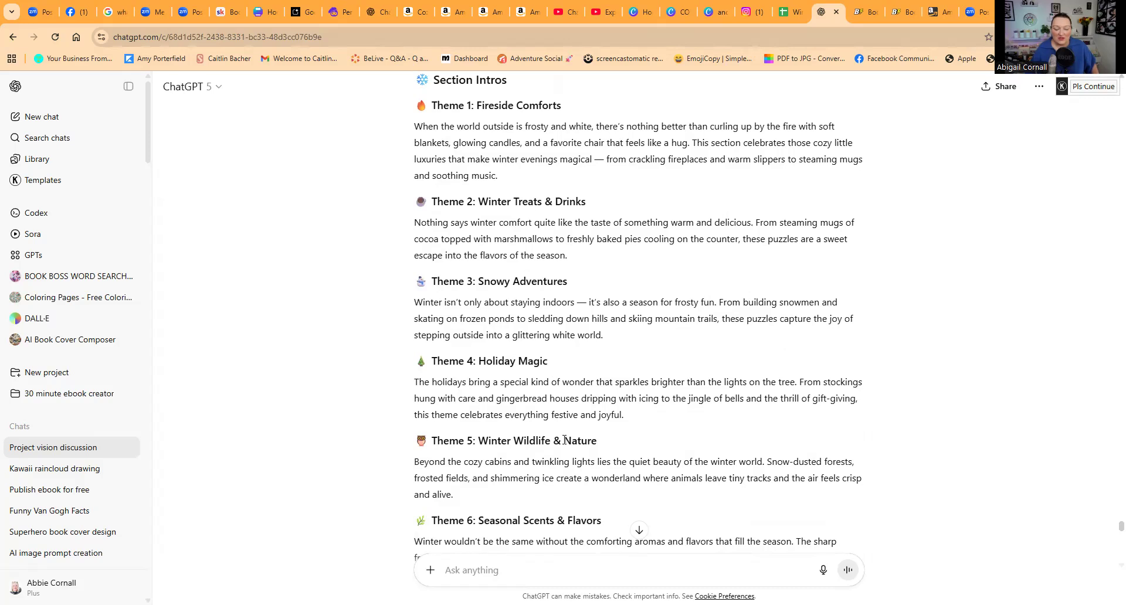
{"action": "scroll", "coordinate": [564, 439], "scroll_direction": "down", "scroll_amount": 2}
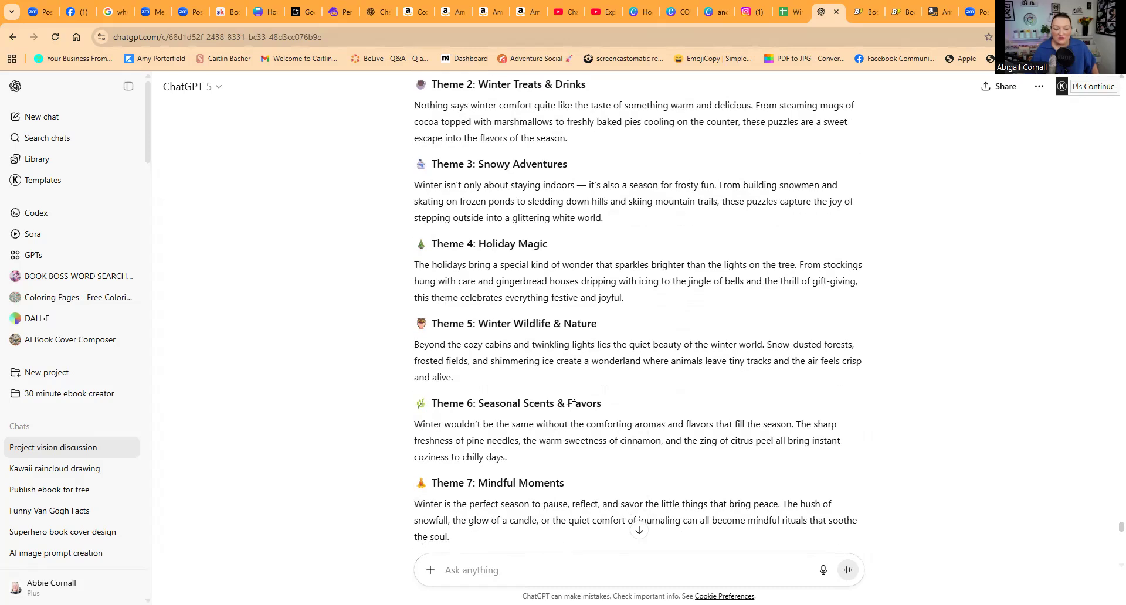
{"action": "scroll", "coordinate": [572, 405], "scroll_direction": "down", "scroll_amount": 3}
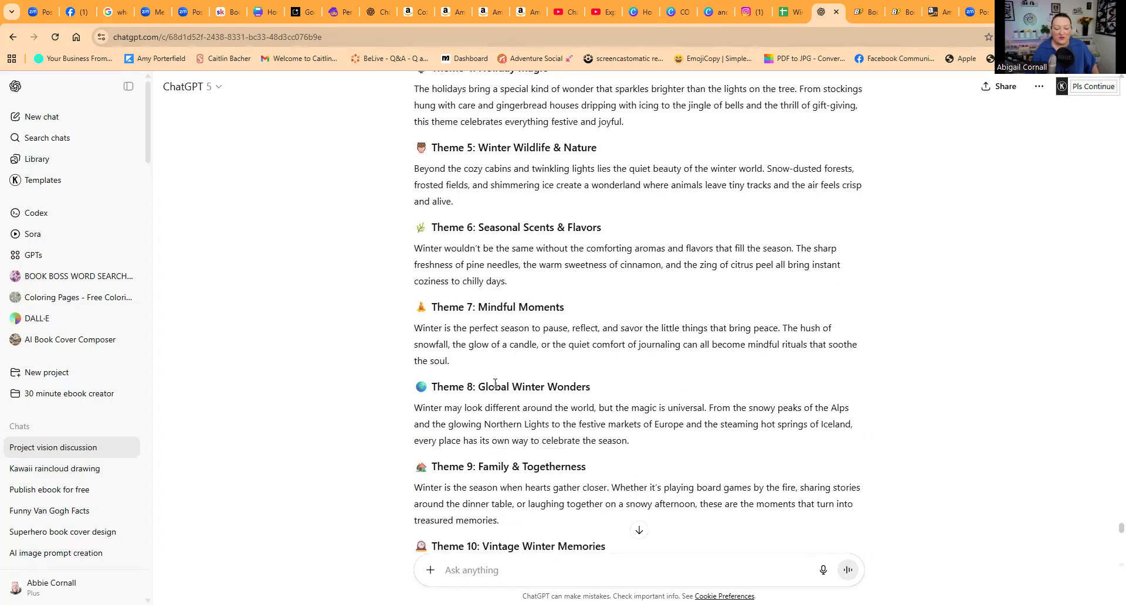
{"action": "scroll", "coordinate": [571, 384], "scroll_direction": "down", "scroll_amount": 3}
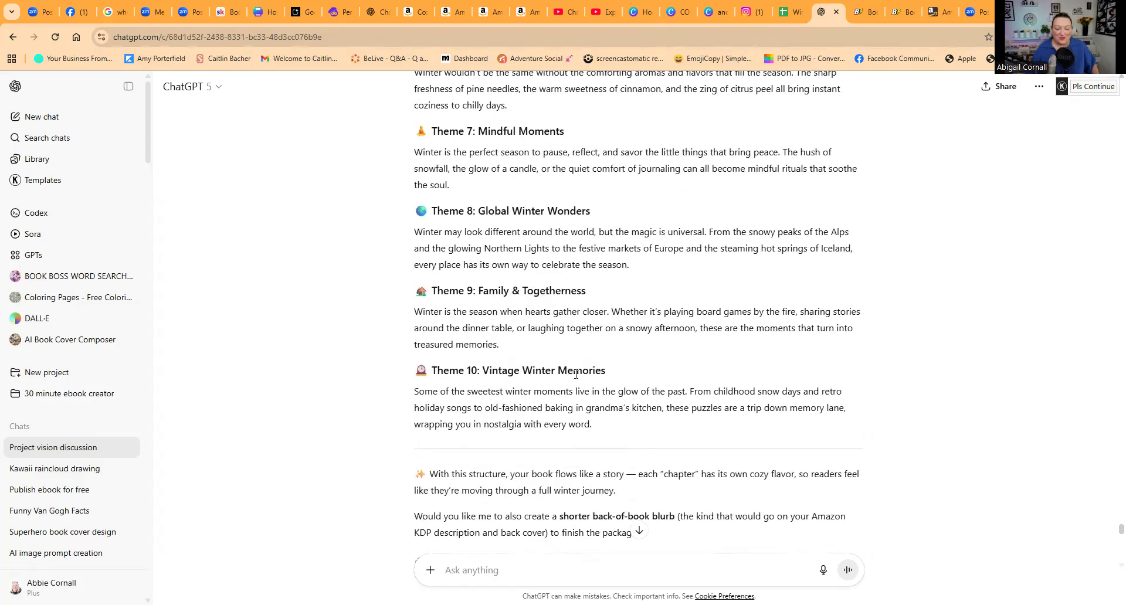
{"action": "scroll", "coordinate": [575, 374], "scroll_direction": "up", "scroll_amount": 3}
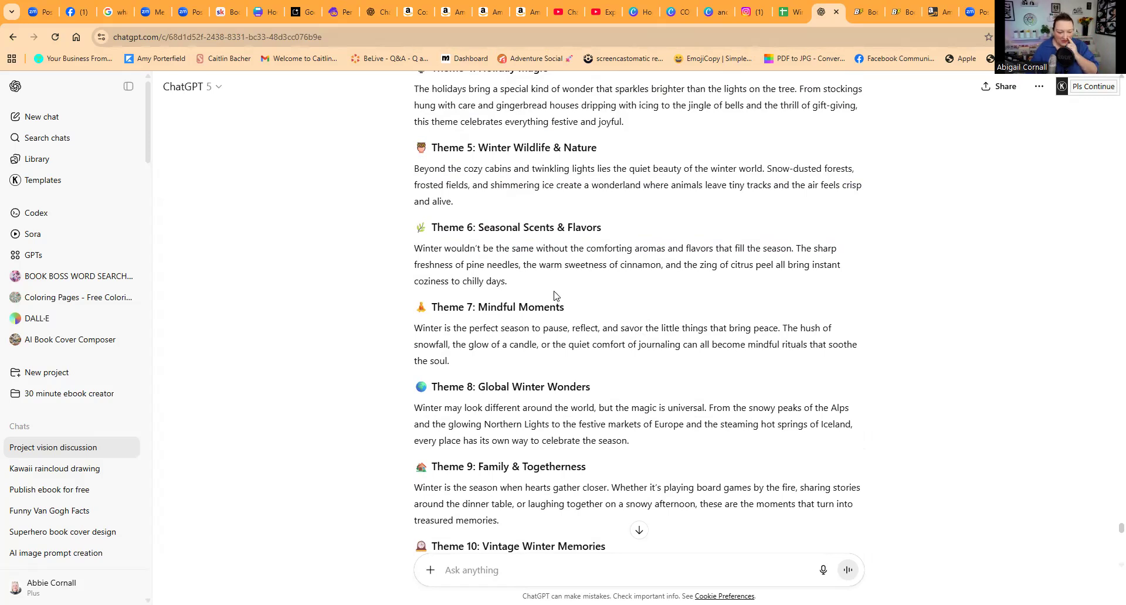
{"action": "scroll", "coordinate": [555, 295], "scroll_direction": "up", "scroll_amount": 2}
{"action": "scroll", "coordinate": [555, 290], "scroll_direction": "up", "scroll_amount": 3}
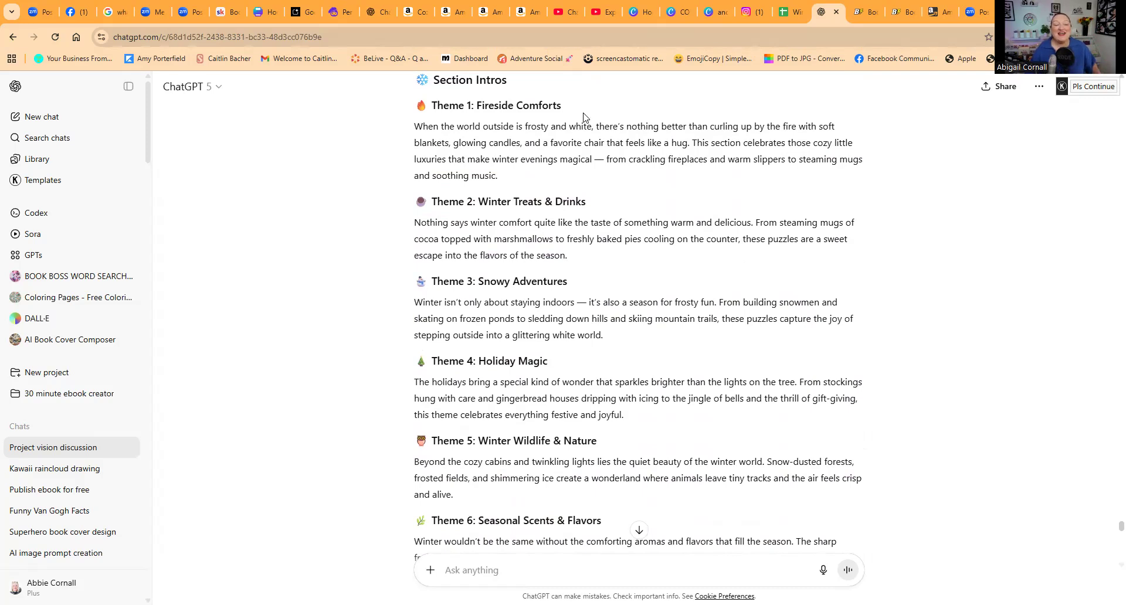
{"action": "scroll", "coordinate": [583, 118], "scroll_direction": "up", "scroll_amount": 3}
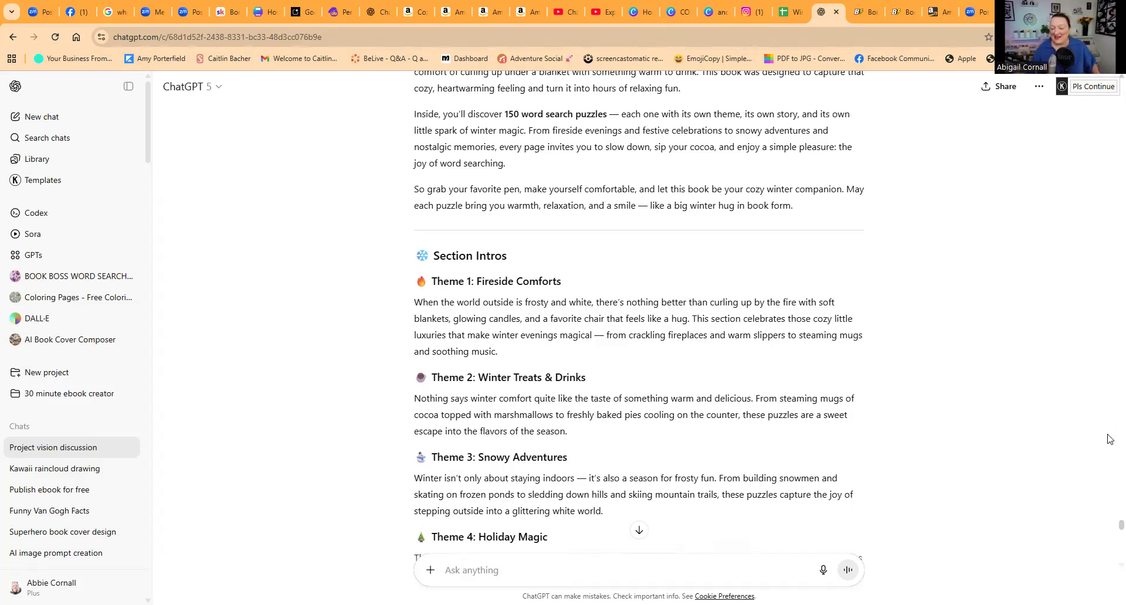
Examine the puzzle word lists higher up in the conversation, including Japanese Snow Festival, German Christmas Market and Lapland Adventures
{"action": "scroll", "coordinate": [1108, 519], "scroll_direction": "up", "scroll_amount": 15}
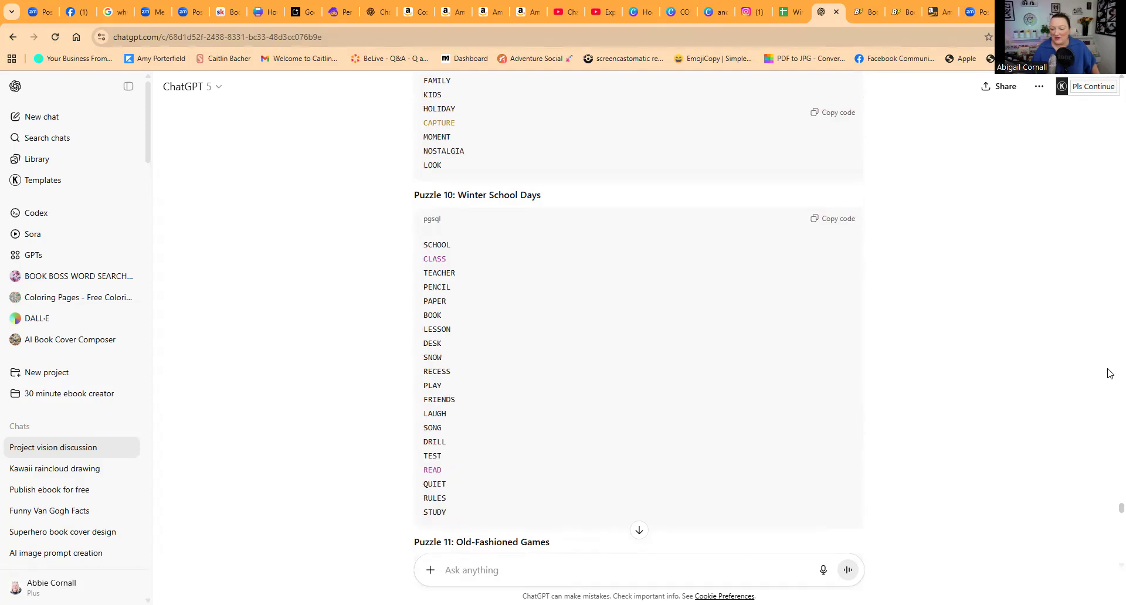
{"action": "scroll", "coordinate": [1108, 520], "scroll_direction": "down", "scroll_amount": 7}
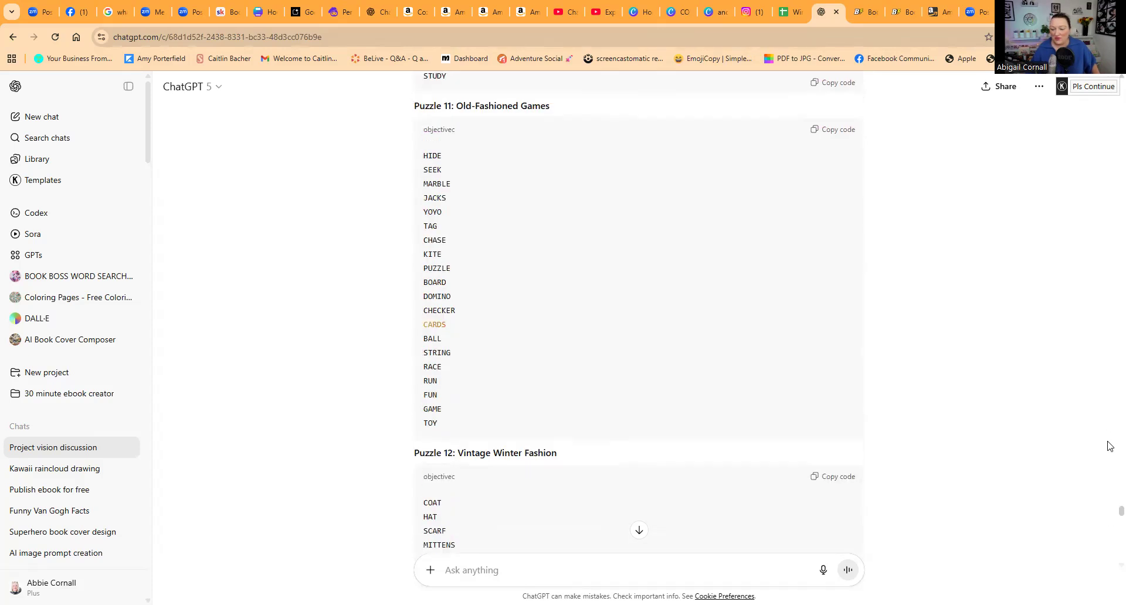
{"action": "scroll", "coordinate": [1108, 517], "scroll_direction": "up", "scroll_amount": 20}
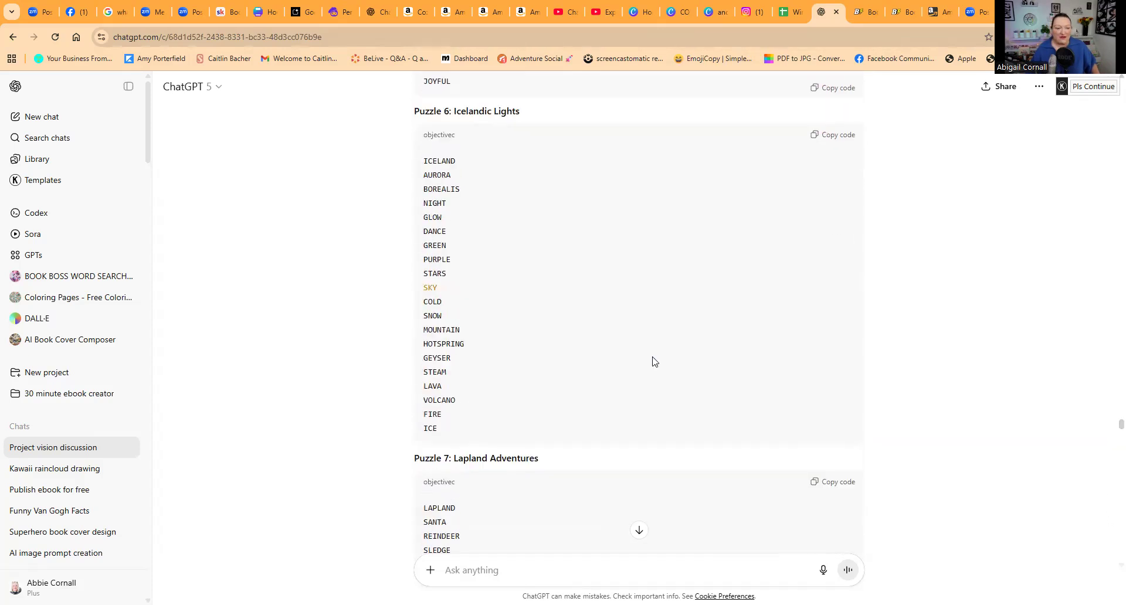
{"action": "scroll", "coordinate": [654, 361], "scroll_direction": "up", "scroll_amount": 5}
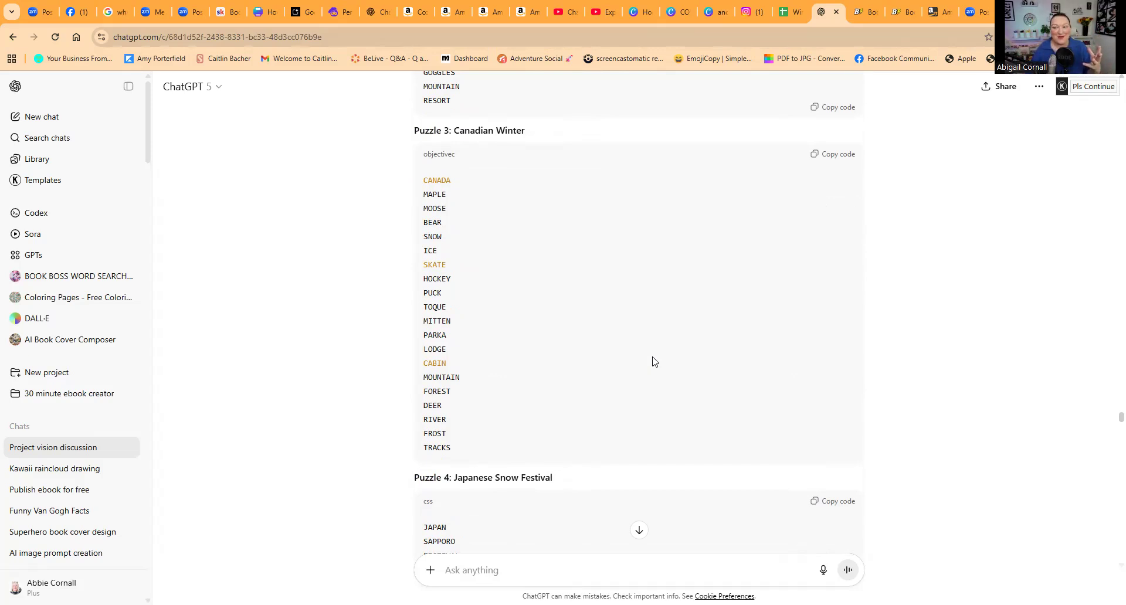
{"action": "scroll", "coordinate": [678, 258], "scroll_direction": "up", "scroll_amount": 4}
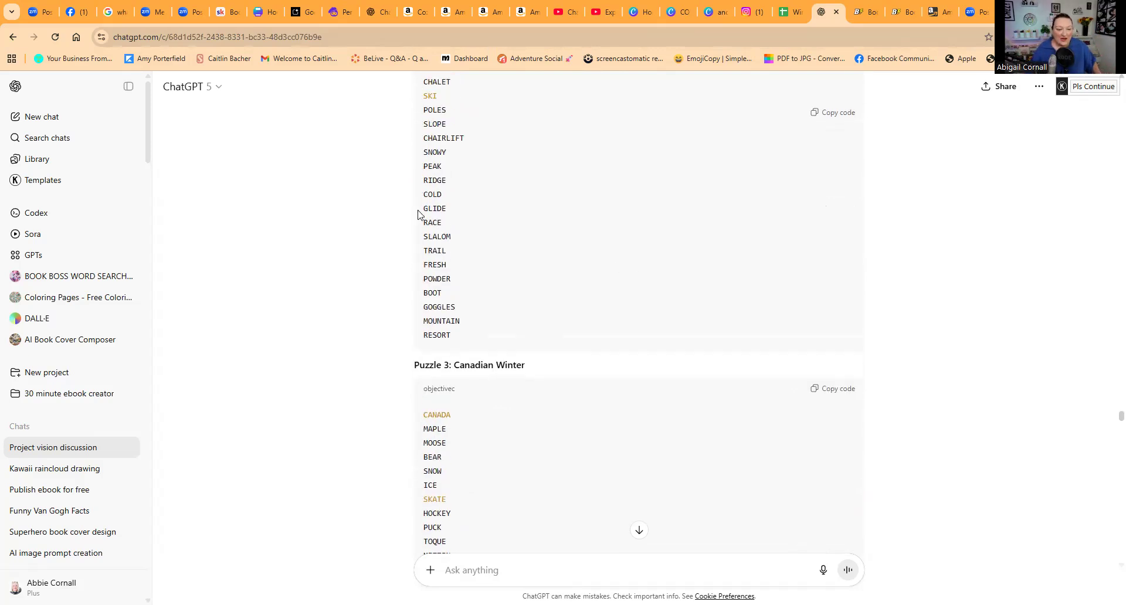
{"action": "scroll", "coordinate": [445, 398], "scroll_direction": "down", "scroll_amount": 9}
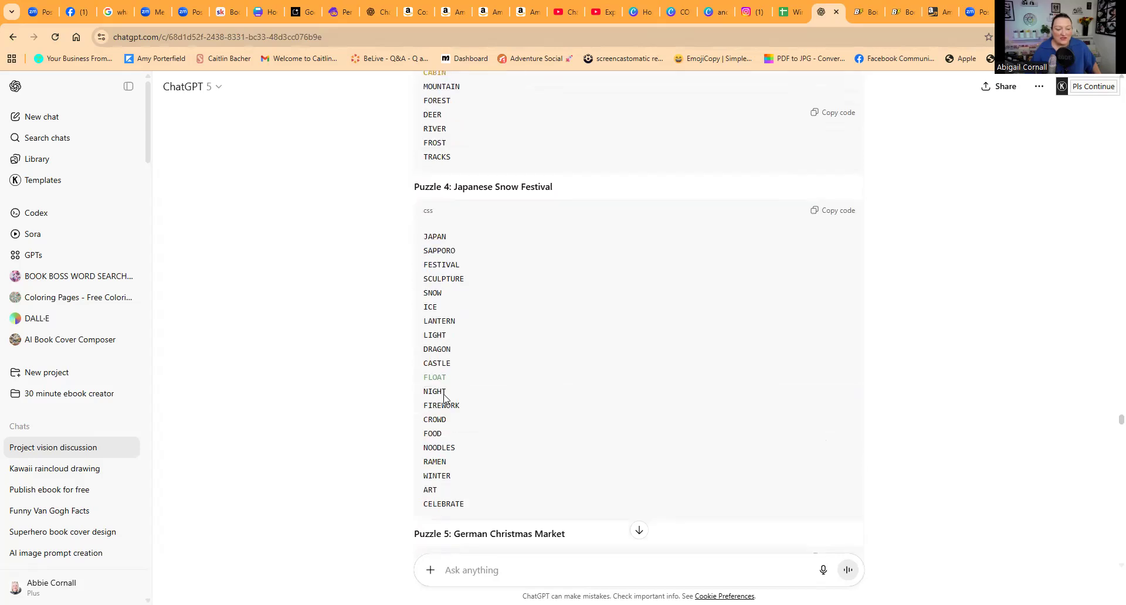
{"action": "scroll", "coordinate": [460, 419], "scroll_direction": "down", "scroll_amount": 4}
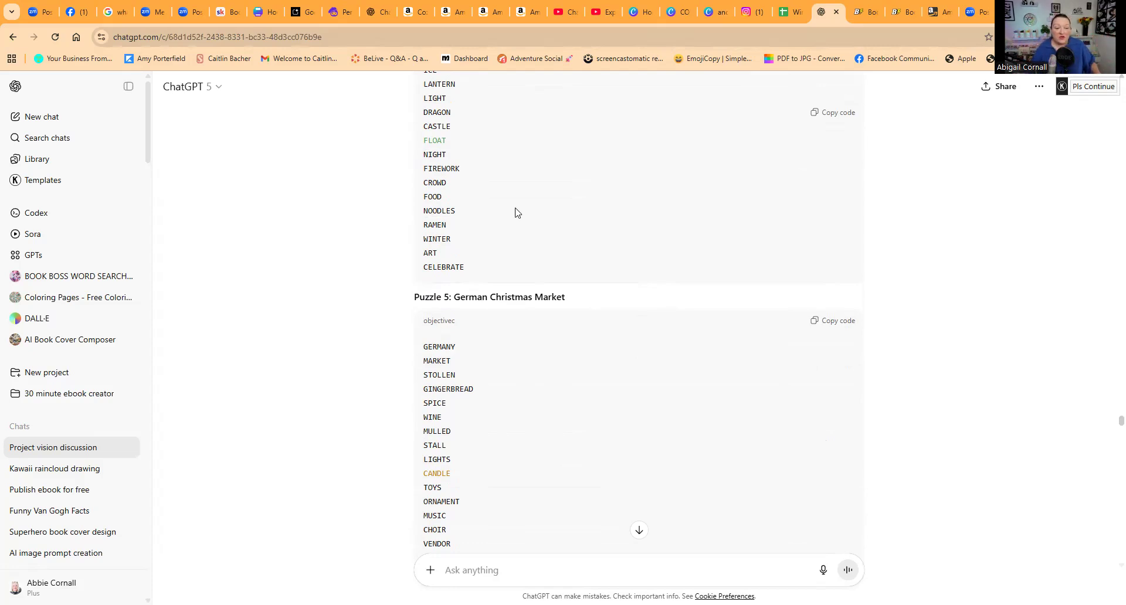
{"action": "scroll", "coordinate": [465, 326], "scroll_direction": "down", "scroll_amount": 7}
{"action": "scroll", "coordinate": [464, 326], "scroll_direction": "down", "scroll_amount": 5}
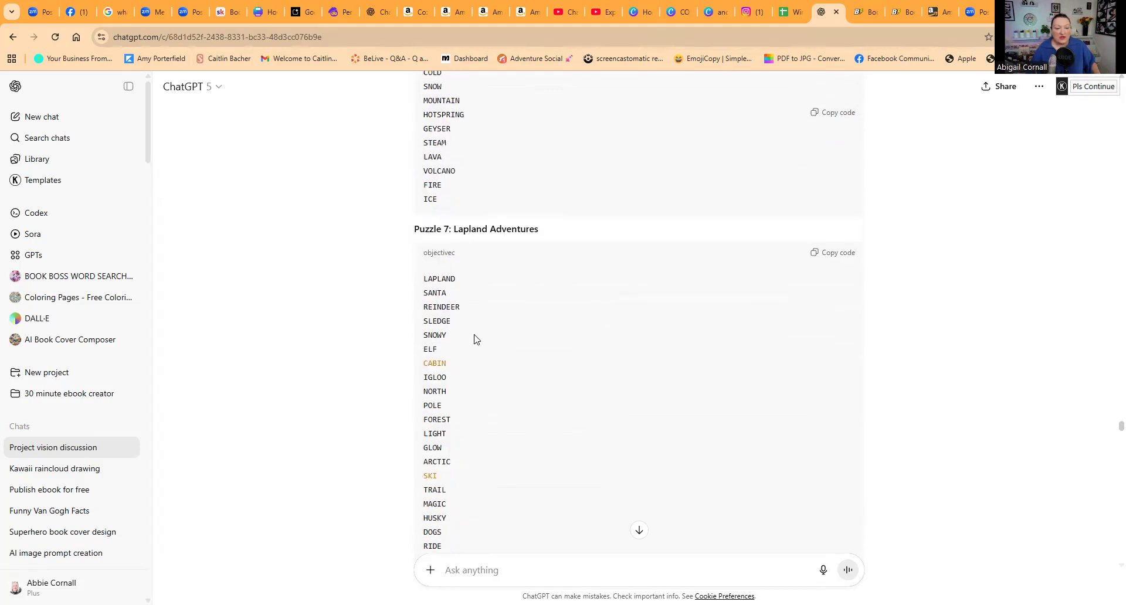
{"action": "scroll", "coordinate": [472, 334], "scroll_direction": "up", "scroll_amount": 17}
{"action": "scroll", "coordinate": [475, 337], "scroll_direction": "up", "scroll_amount": 18}
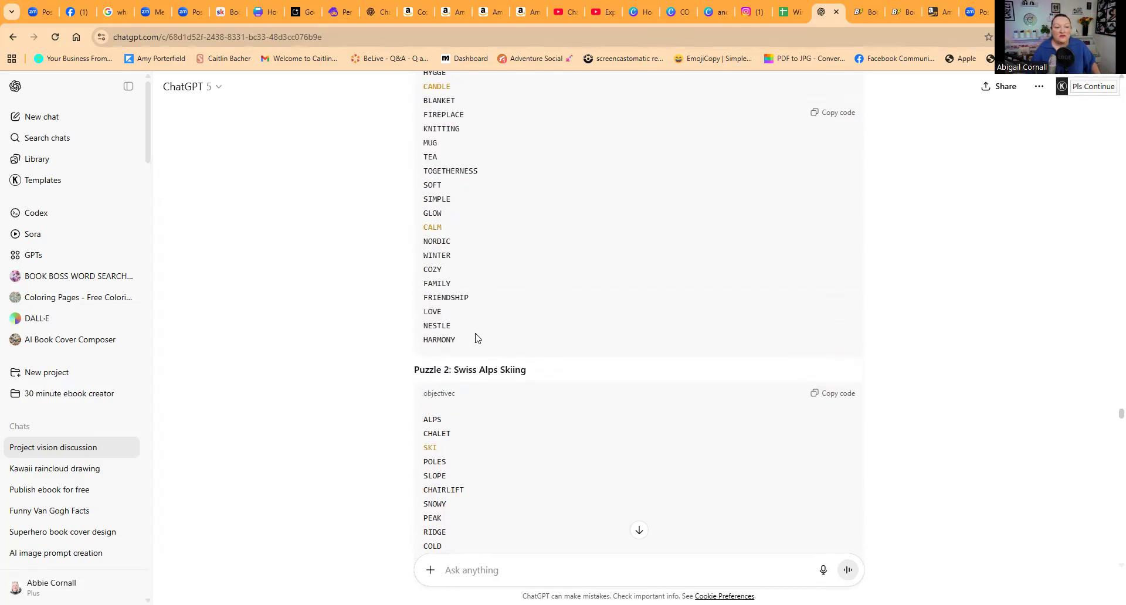
Switch to the Winter Wordsearch theme 10 spreadsheet and examine where each puzzle's word list starts and ends in column A
{"action": "left_click", "coordinate": [784, 13]}
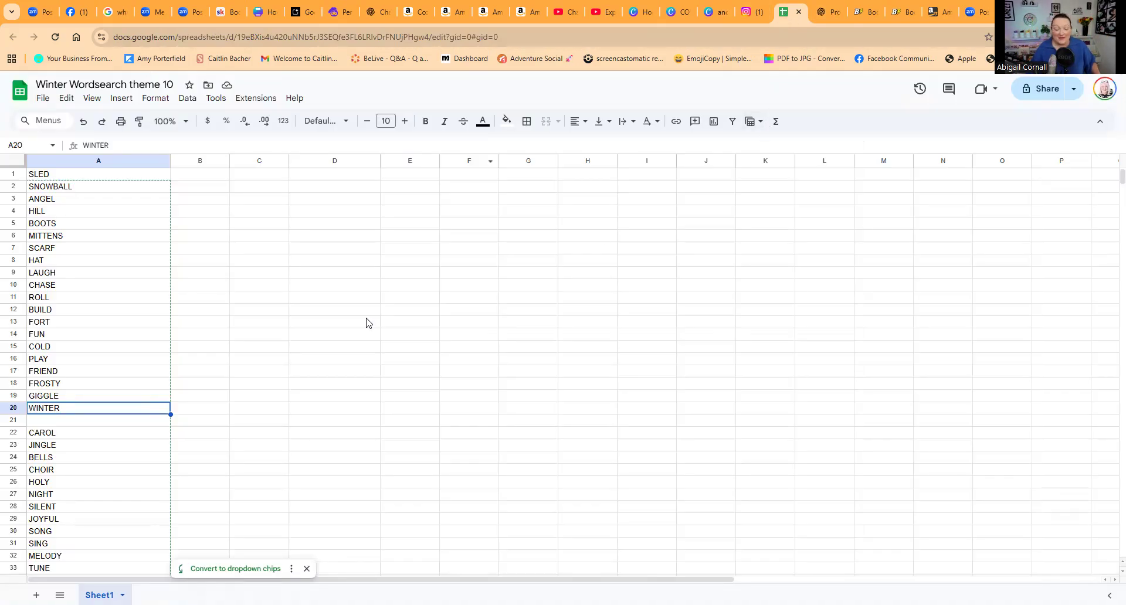
{"action": "left_click", "coordinate": [86, 174]}
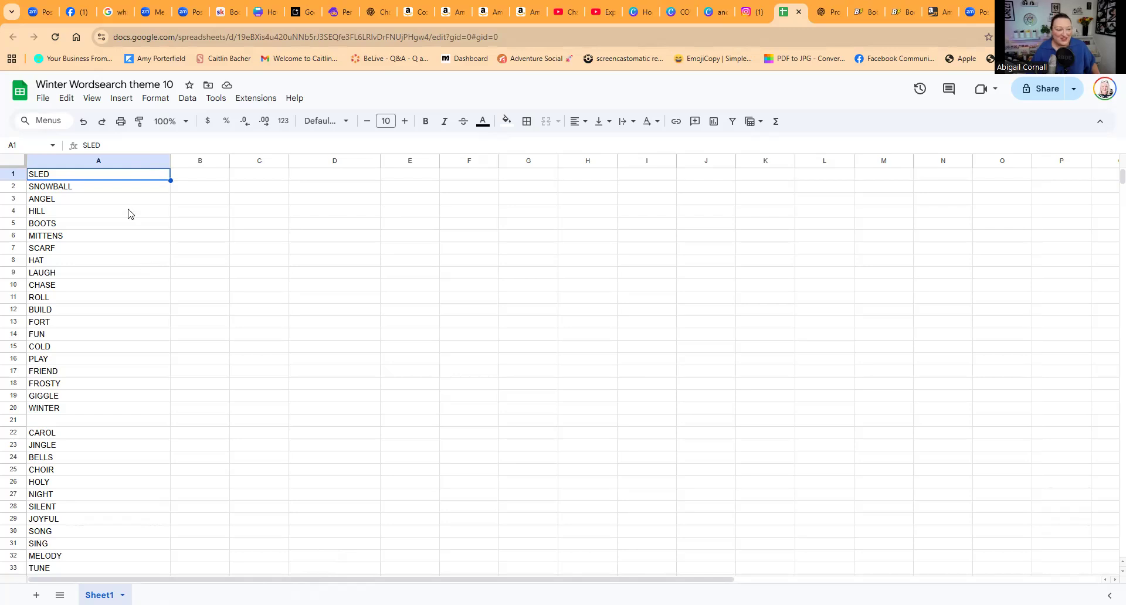
{"action": "left_click", "coordinate": [65, 410]}
{"action": "scroll", "coordinate": [64, 410], "scroll_direction": "down", "scroll_amount": 3}
{"action": "left_click", "coordinate": [61, 305]}
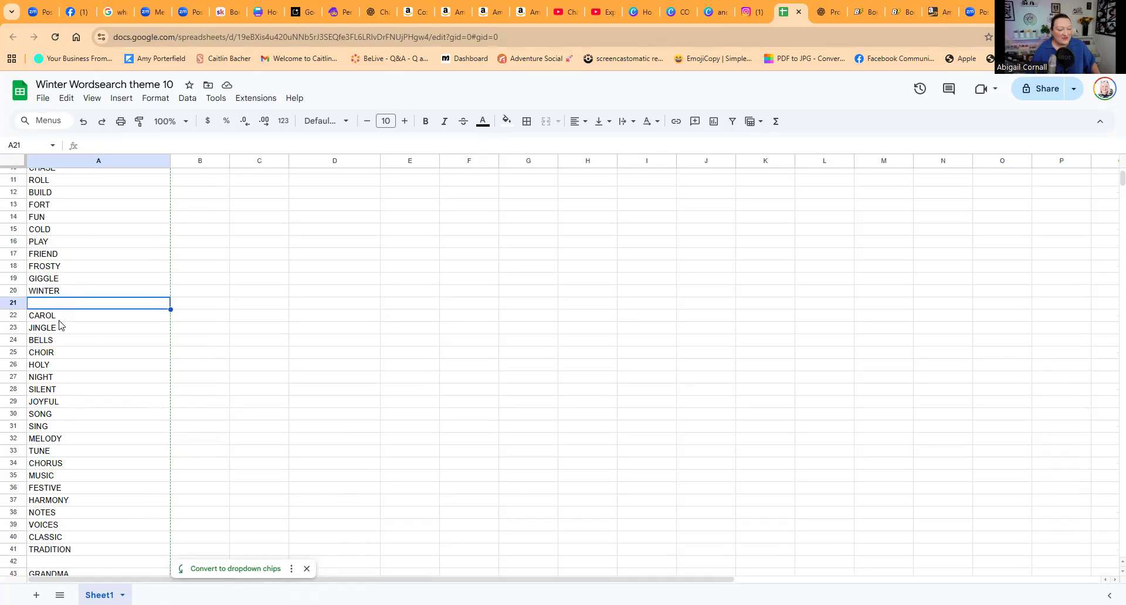
{"action": "scroll", "coordinate": [64, 329], "scroll_direction": "down", "scroll_amount": 5}
{"action": "left_click", "coordinate": [64, 375]}
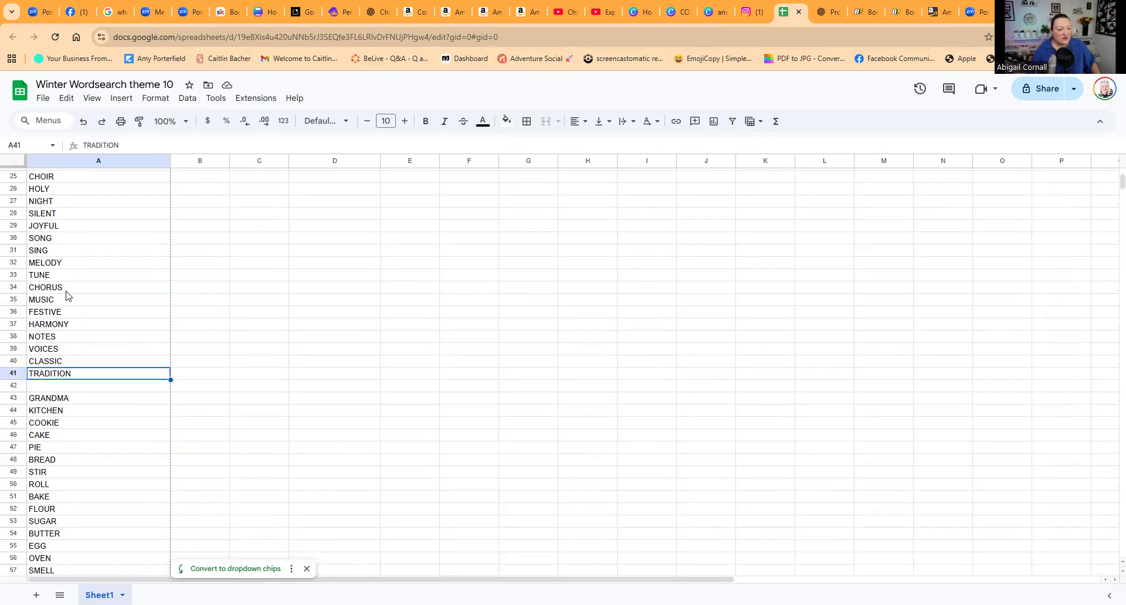
{"action": "scroll", "coordinate": [66, 297], "scroll_direction": "down", "scroll_amount": 8}
{"action": "left_click", "coordinate": [49, 342]}
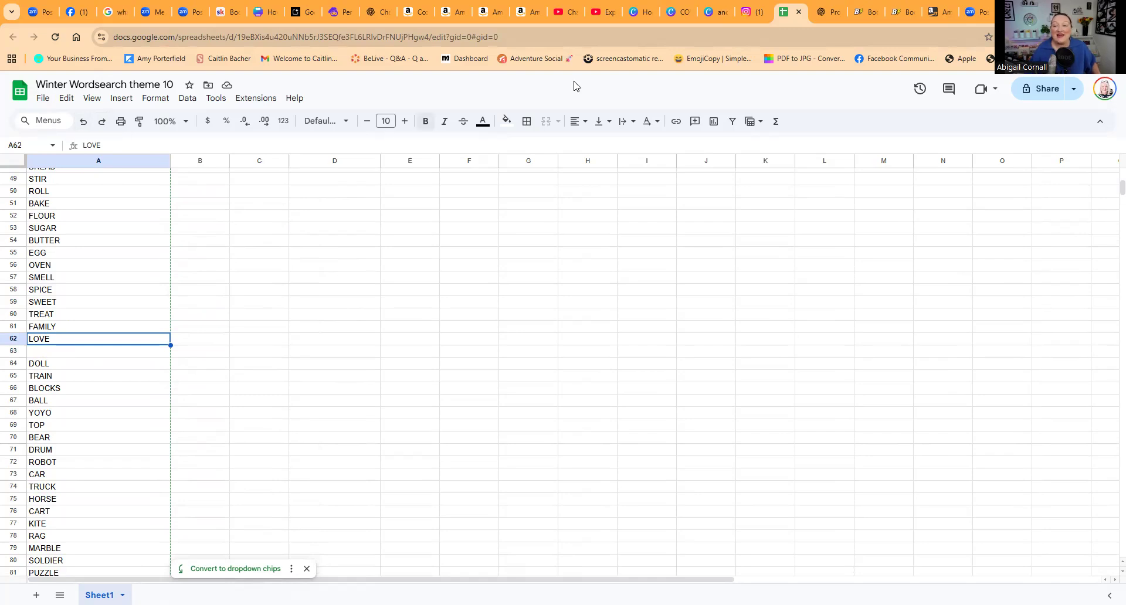
Switch to Book Bolt Studio, open page 161 from the overview of all pages, and show its file export options
{"action": "left_click", "coordinate": [908, 13]}
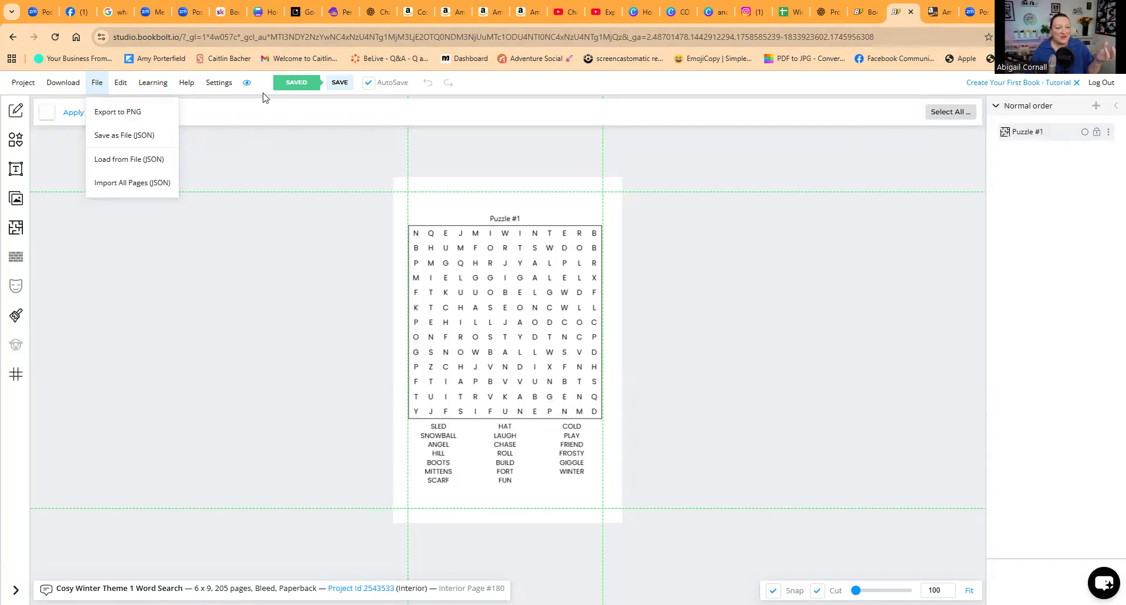
{"action": "left_click", "coordinate": [247, 82]}
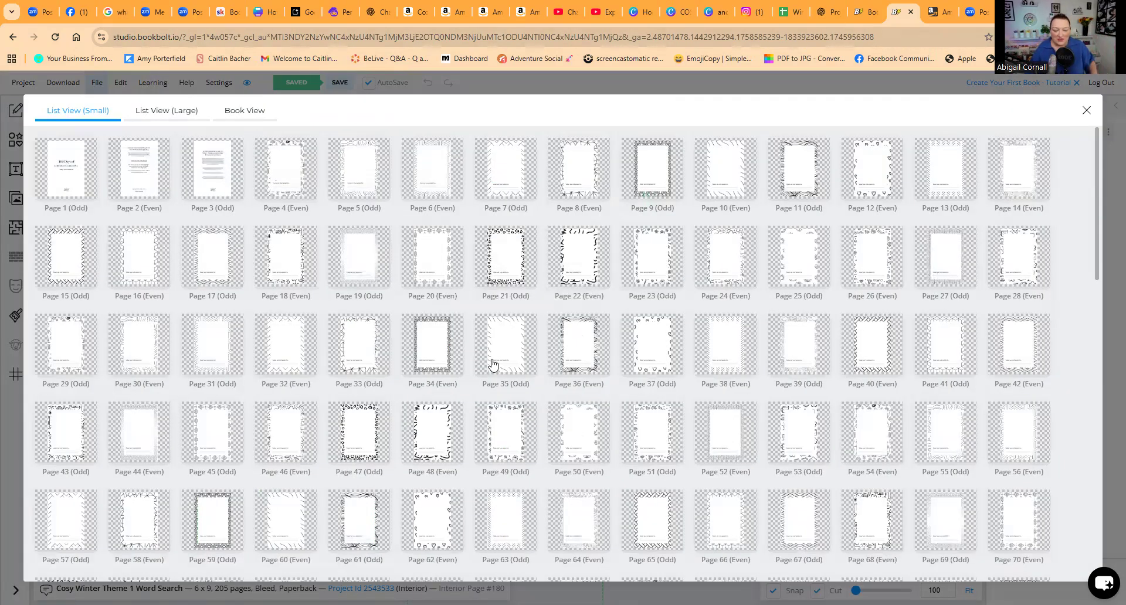
{"action": "scroll", "coordinate": [492, 364], "scroll_direction": "down", "scroll_amount": 10}
{"action": "scroll", "coordinate": [469, 185], "scroll_direction": "down", "scroll_amount": 4}
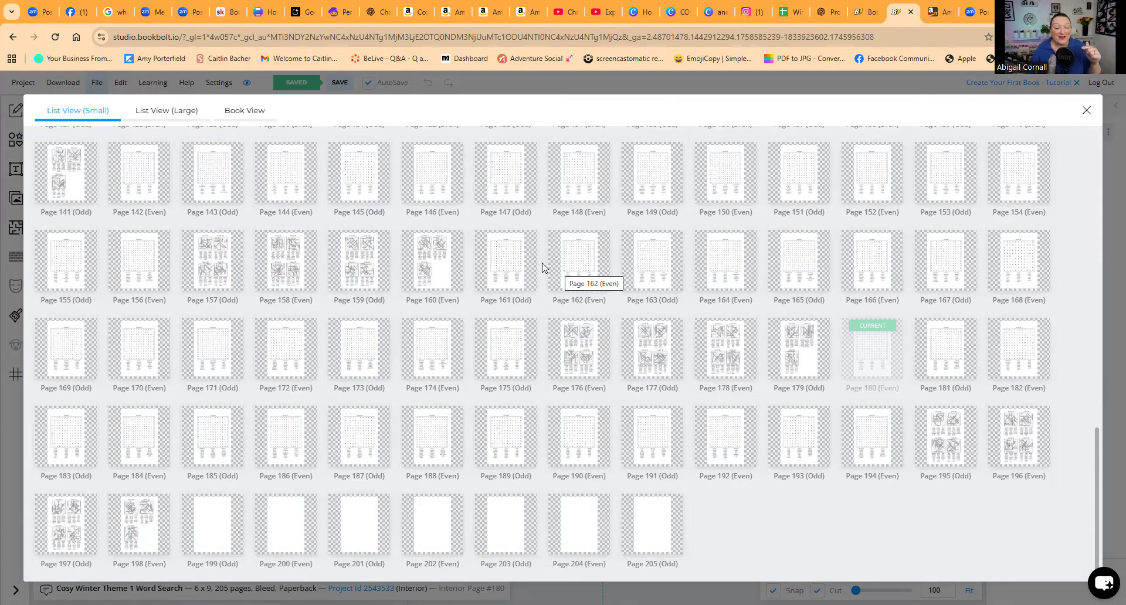
{"action": "left_click", "coordinate": [511, 269]}
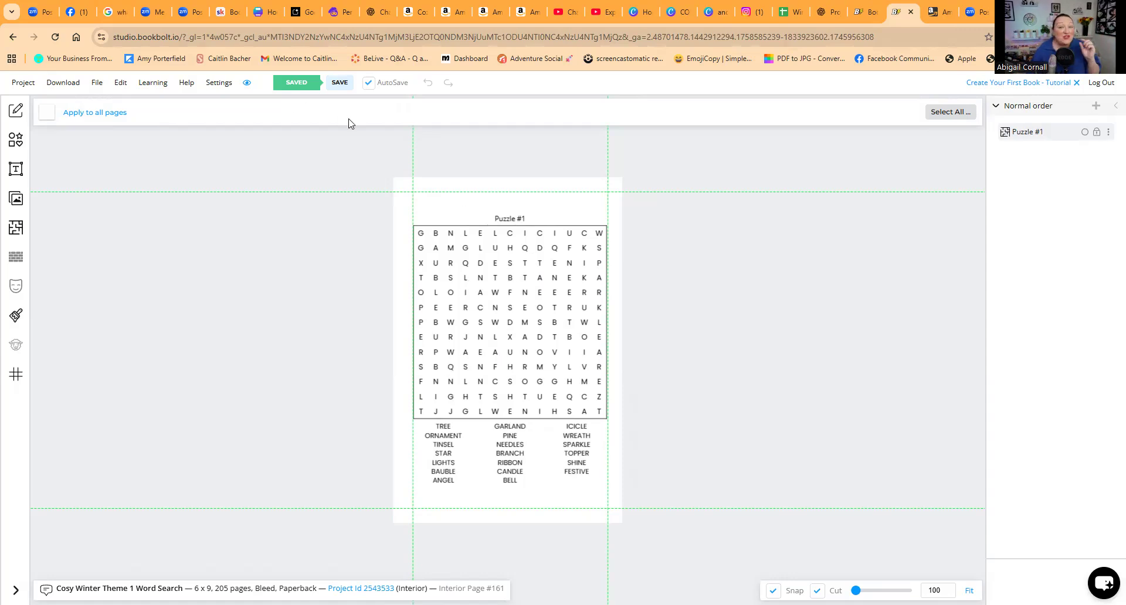
{"action": "left_click", "coordinate": [97, 84]}
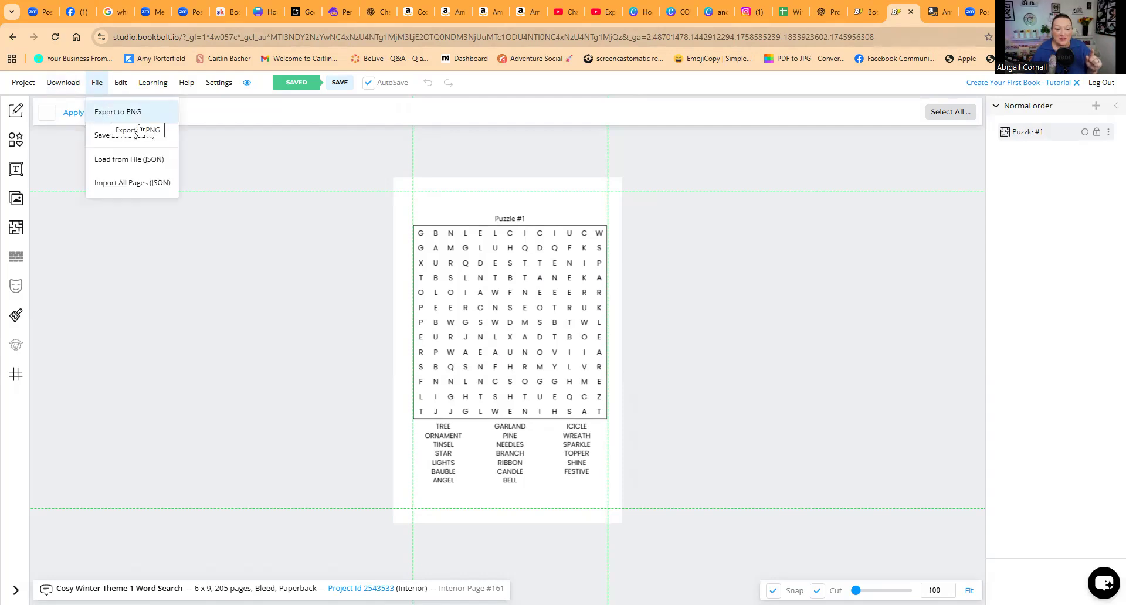
Open page 162 from the overview of all pages and show its file export options, including Export to PNG
{"action": "left_click", "coordinate": [249, 86]}
{"action": "scroll", "coordinate": [635, 457], "scroll_direction": "down", "scroll_amount": 5}
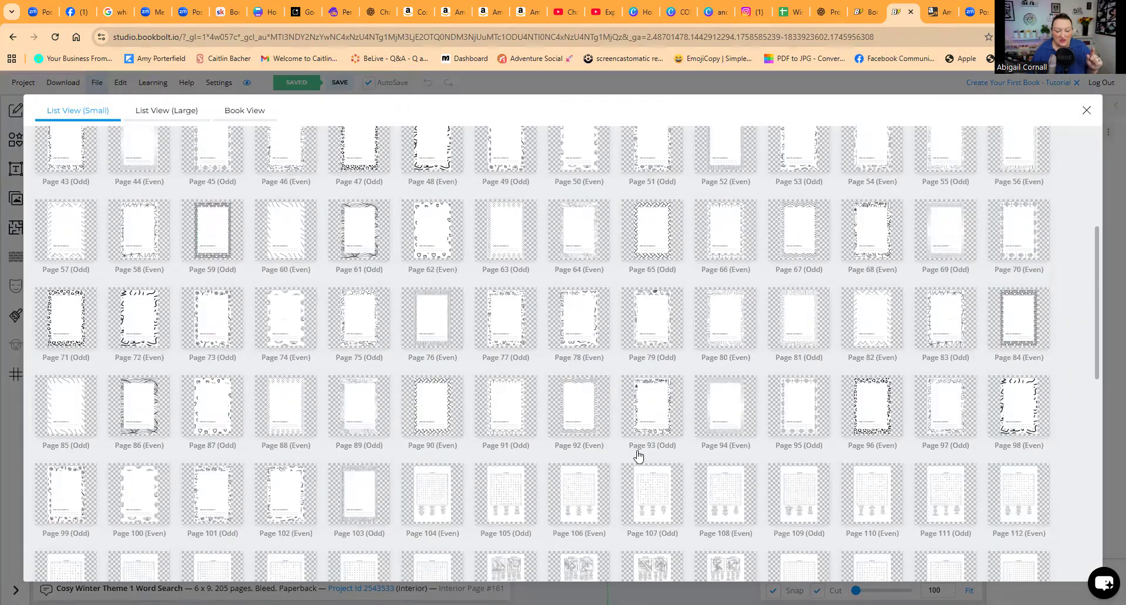
{"action": "scroll", "coordinate": [573, 426], "scroll_direction": "down", "scroll_amount": 7}
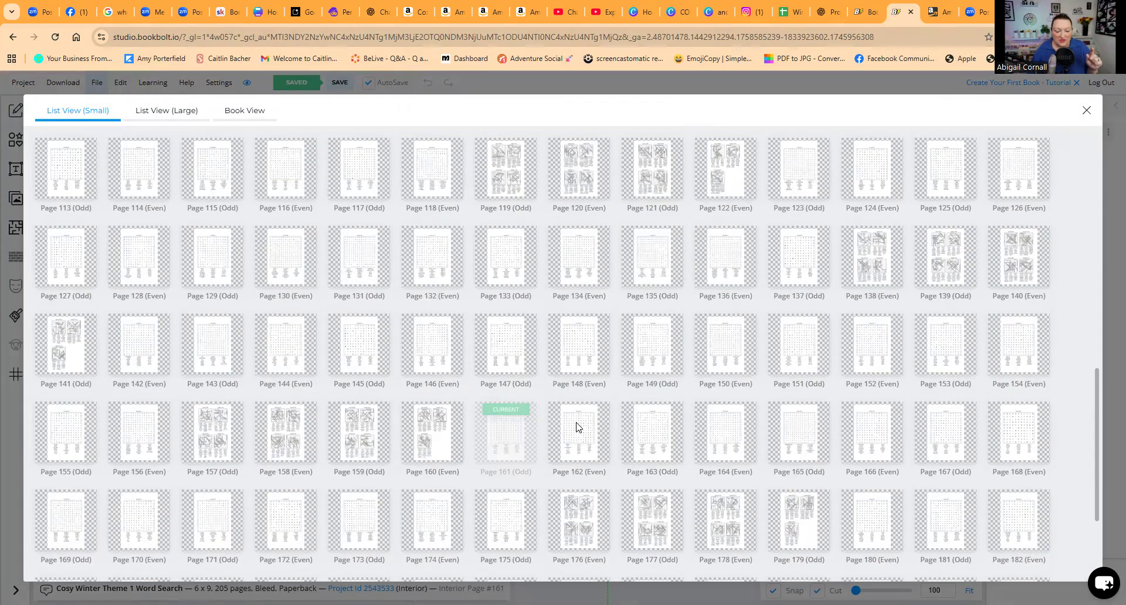
{"action": "left_click", "coordinate": [577, 427]}
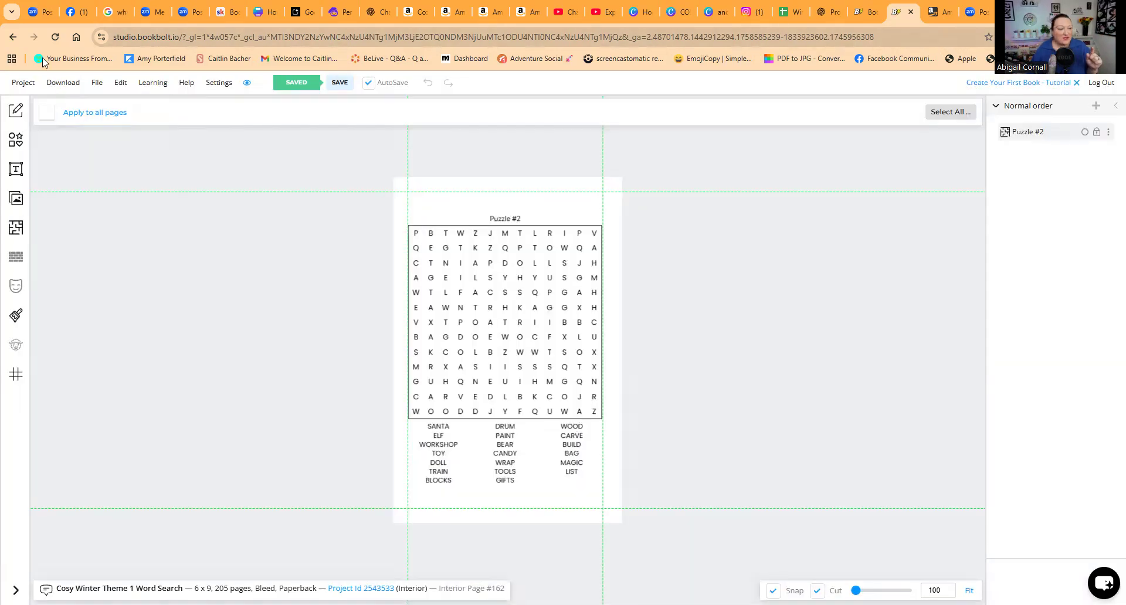
{"action": "left_click", "coordinate": [97, 83]}
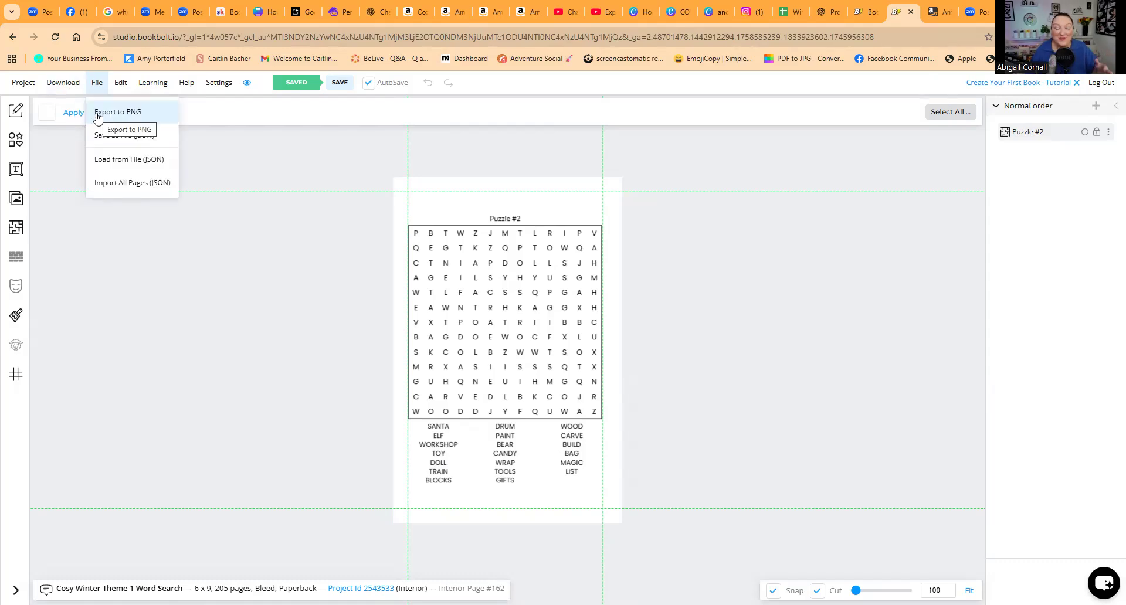
Switch to the COSY WINTER WORD SEARCH INTERIOR design in Canva and browse the uploaded puzzle and solution images
{"action": "left_click", "coordinate": [673, 14]}
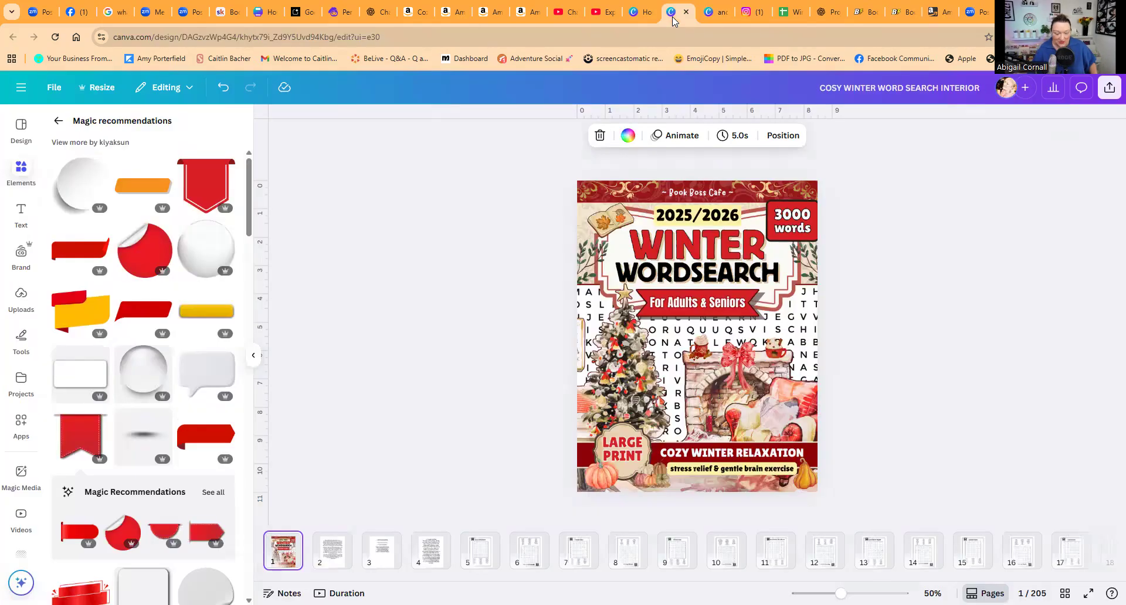
{"action": "left_click", "coordinate": [22, 297]}
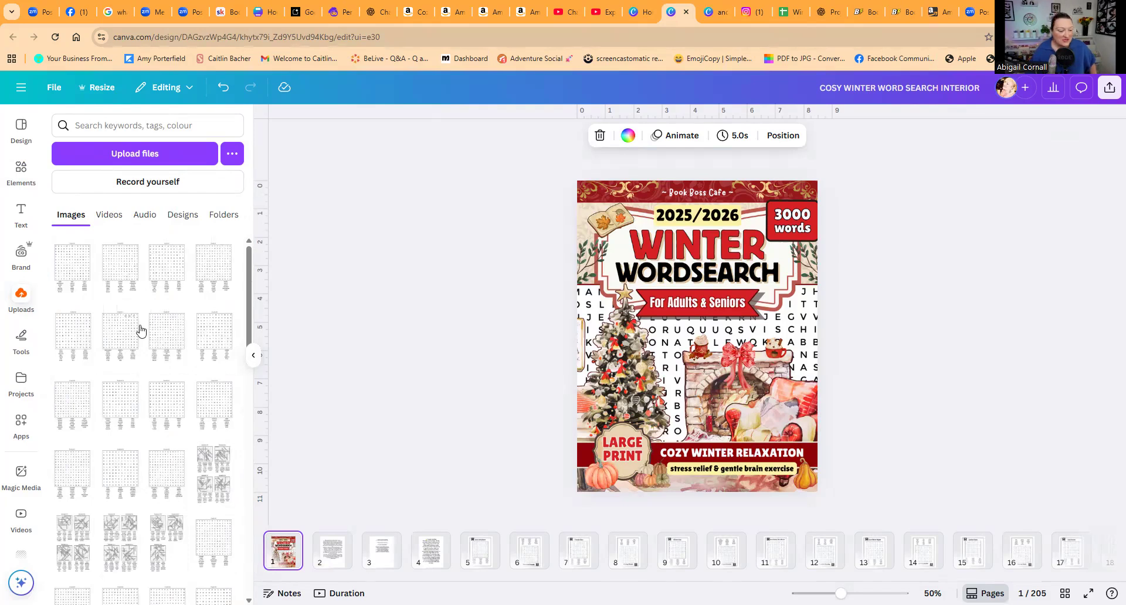
{"action": "scroll", "coordinate": [141, 329], "scroll_direction": "down", "scroll_amount": 6}
{"action": "scroll", "coordinate": [141, 330], "scroll_direction": "down", "scroll_amount": 5}
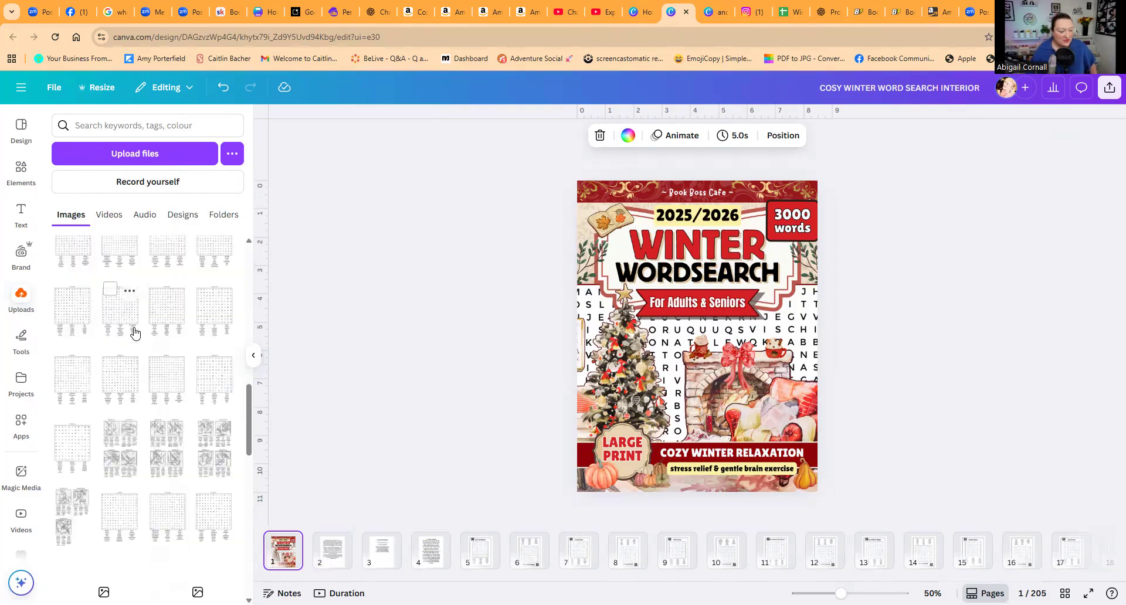
{"action": "scroll", "coordinate": [140, 346], "scroll_direction": "down", "scroll_amount": 3}
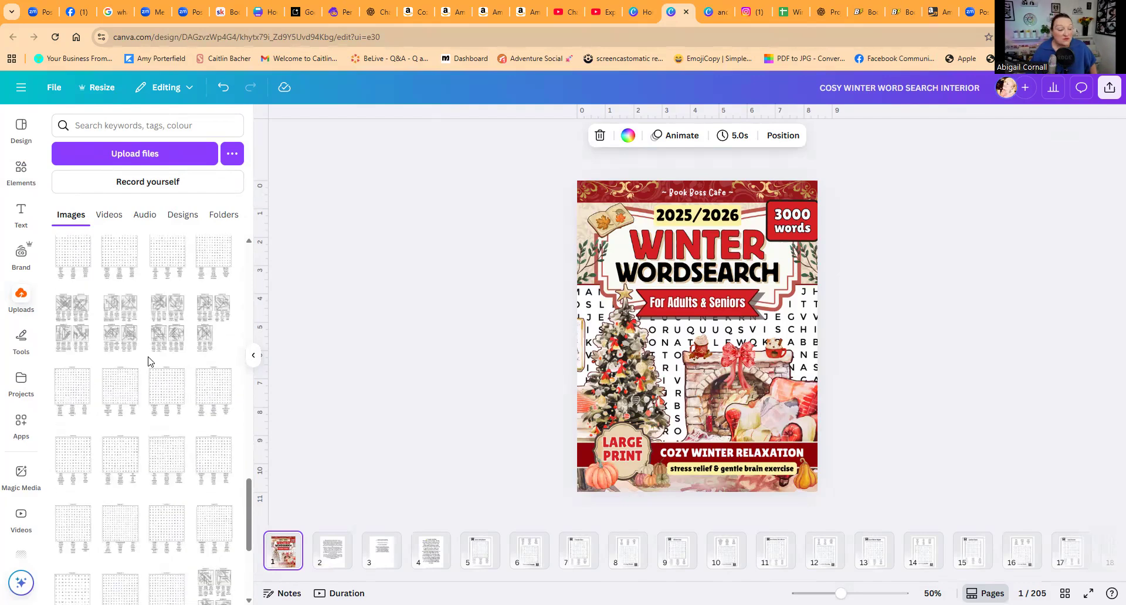
{"action": "scroll", "coordinate": [149, 361], "scroll_direction": "down", "scroll_amount": 1}
{"action": "scroll", "coordinate": [152, 363], "scroll_direction": "up", "scroll_amount": 17}
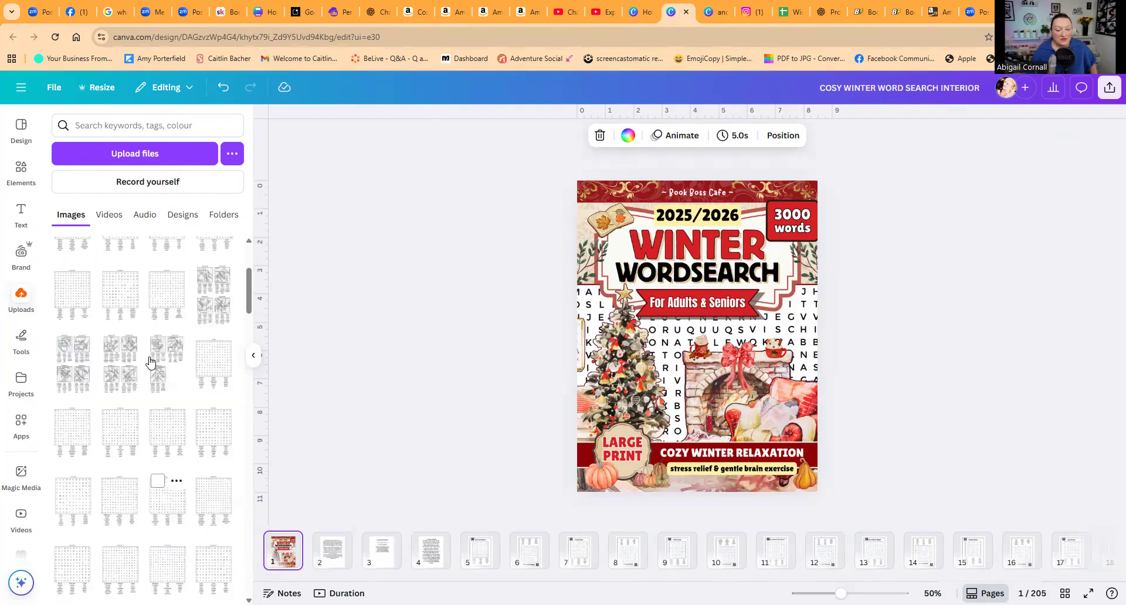
{"action": "scroll", "coordinate": [150, 361], "scroll_direction": "up", "scroll_amount": 1}
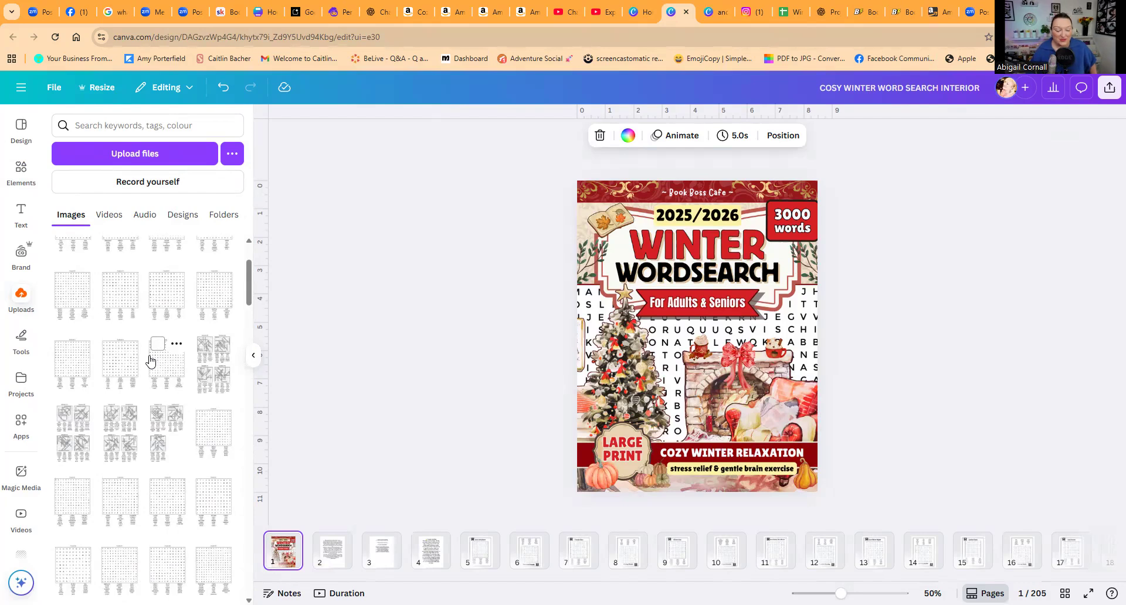
Add the uploaded Puzzle #15 image to page 5 and crop away its heading and word list
{"action": "left_click", "coordinate": [480, 556]}
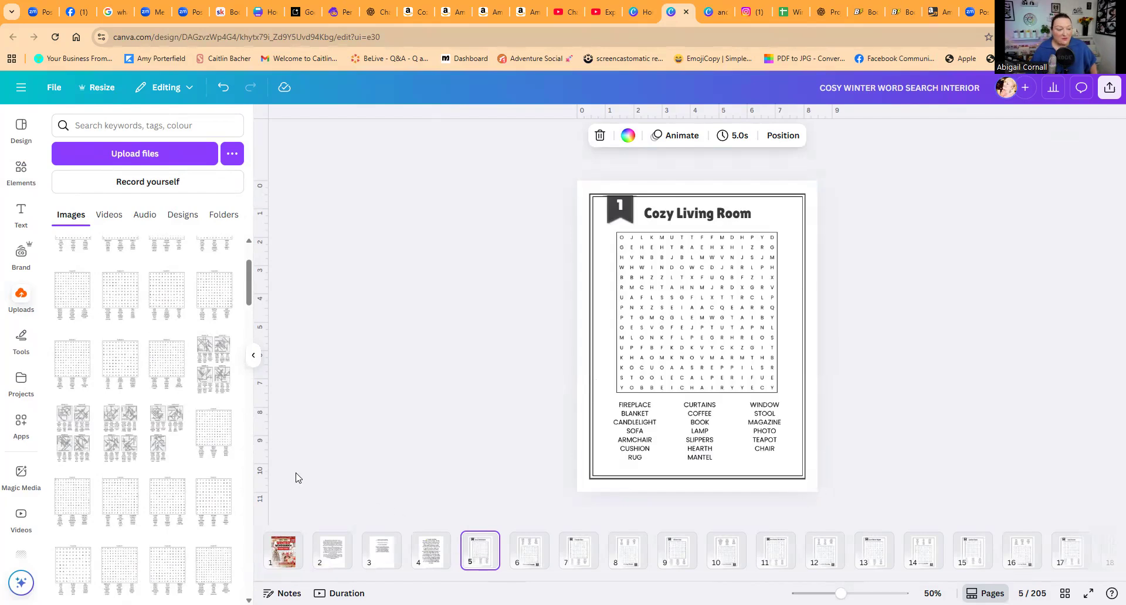
{"action": "left_click", "coordinate": [166, 367]}
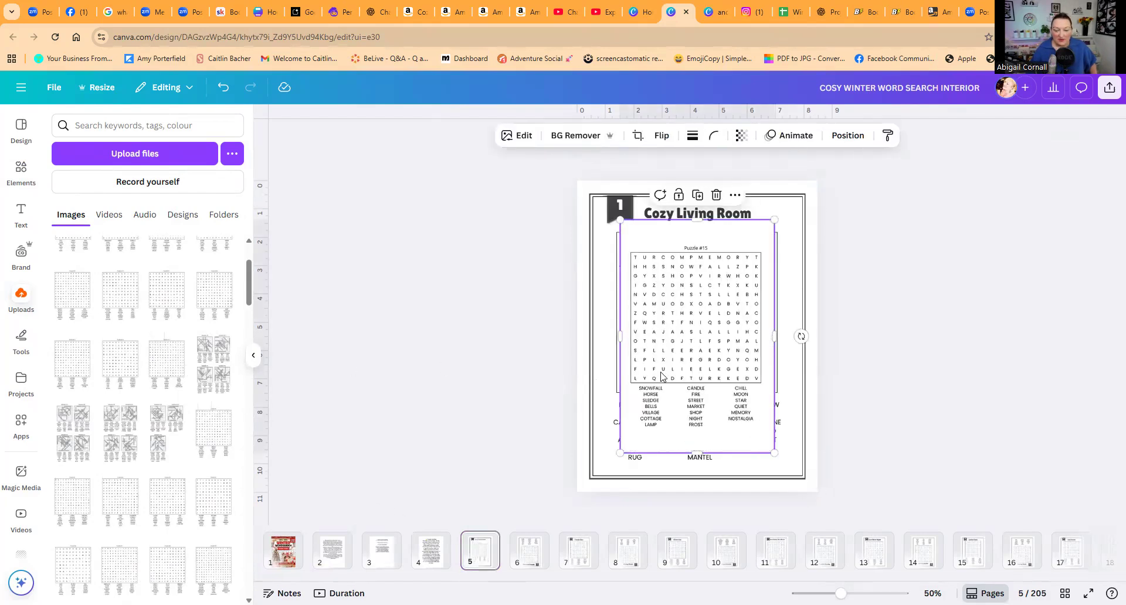
{"action": "left_click_drag", "start_coordinate": [709, 368], "coordinate": [704, 373]}
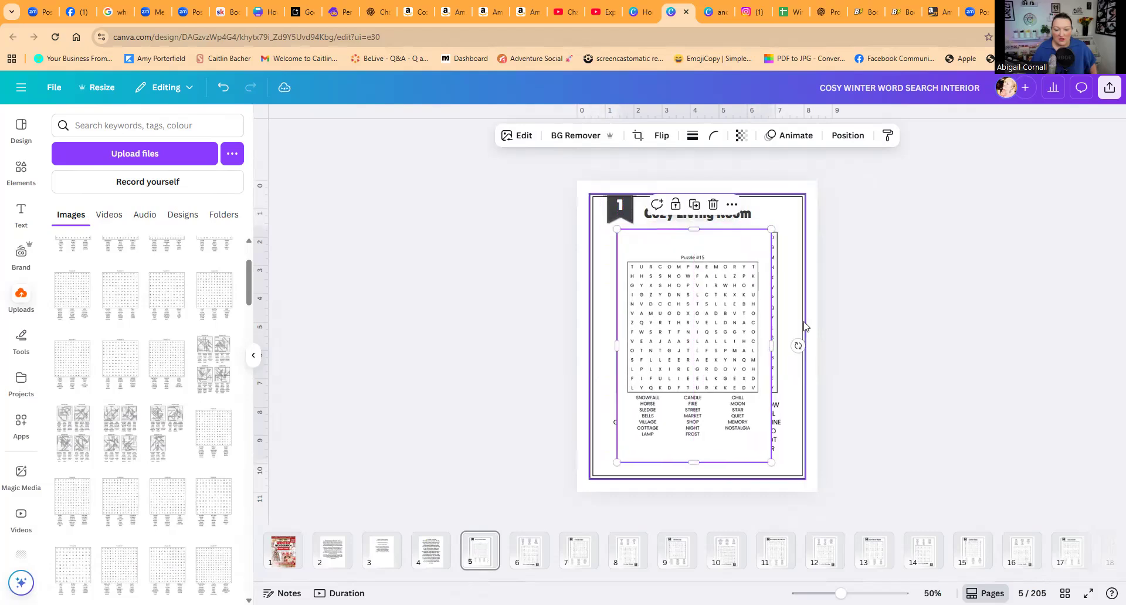
{"action": "left_click_drag", "start_coordinate": [694, 239], "coordinate": [694, 264]}
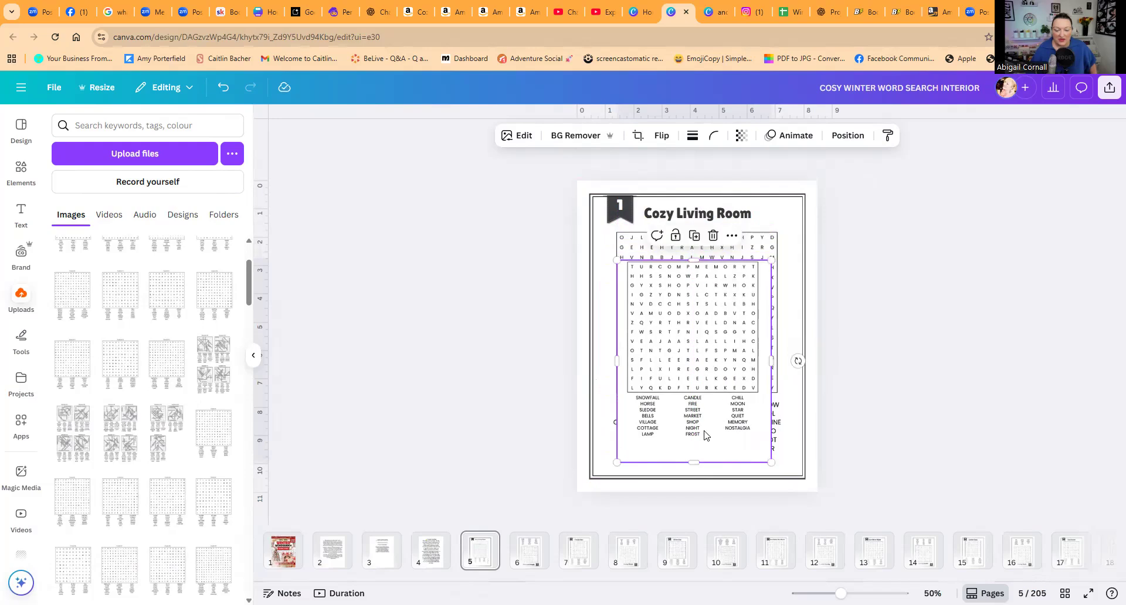
{"action": "left_click_drag", "start_coordinate": [694, 463], "coordinate": [697, 395]}
Enlarge the cropped Puzzle #15 grid, move it off the puzzle on page 5, and delete it
{"action": "left_click_drag", "start_coordinate": [771, 395], "coordinate": [822, 435]}
{"action": "left_click_drag", "start_coordinate": [723, 373], "coordinate": [394, 317]}
{"action": "key", "text": "Delete"}
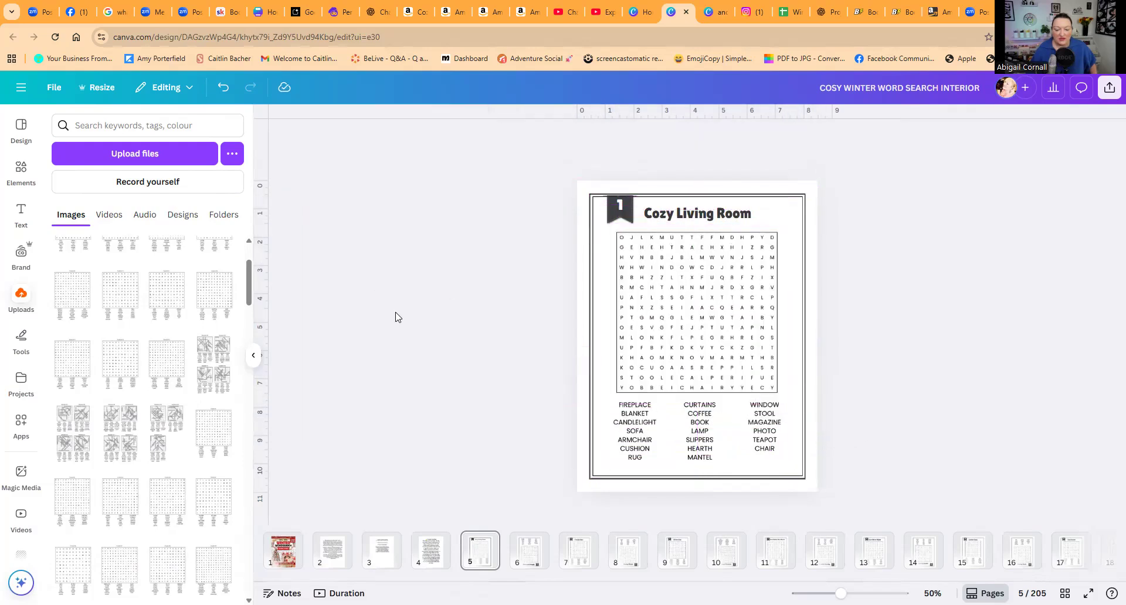
Inspect the separate word list, letter grid and title elements of the Cozy Living Room puzzle
{"action": "left_click", "coordinate": [752, 409]}
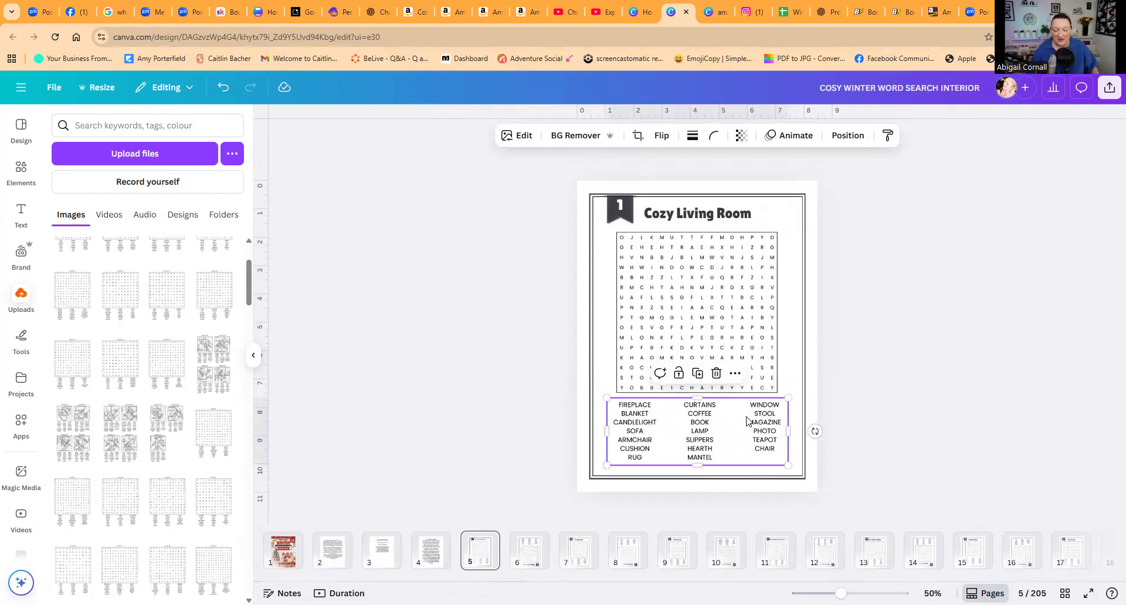
{"action": "left_click", "coordinate": [726, 339]}
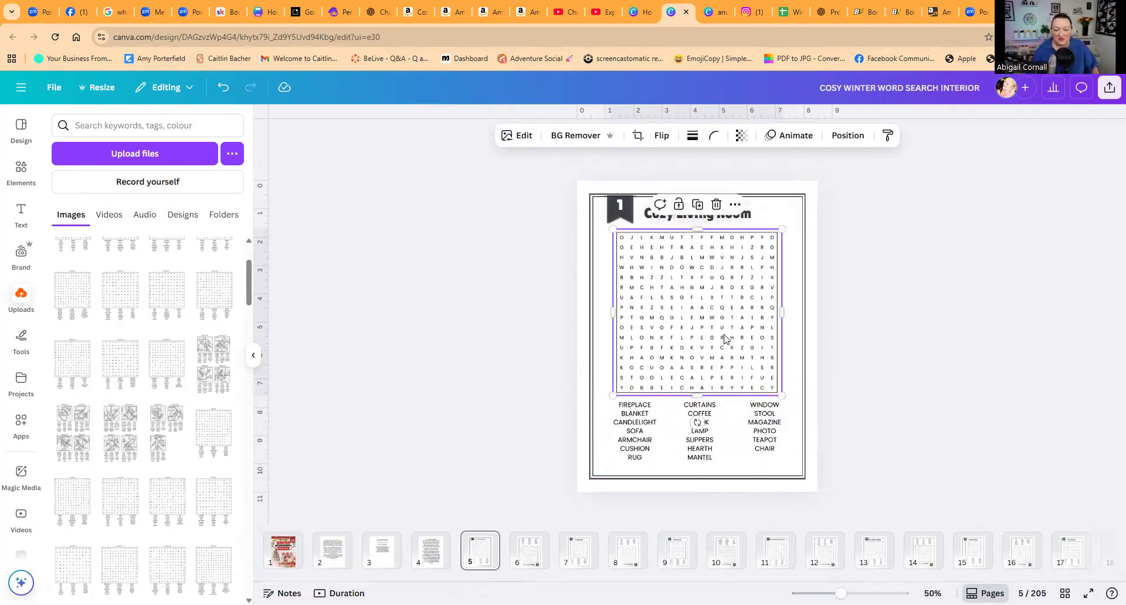
{"action": "left_click", "coordinate": [685, 220]}
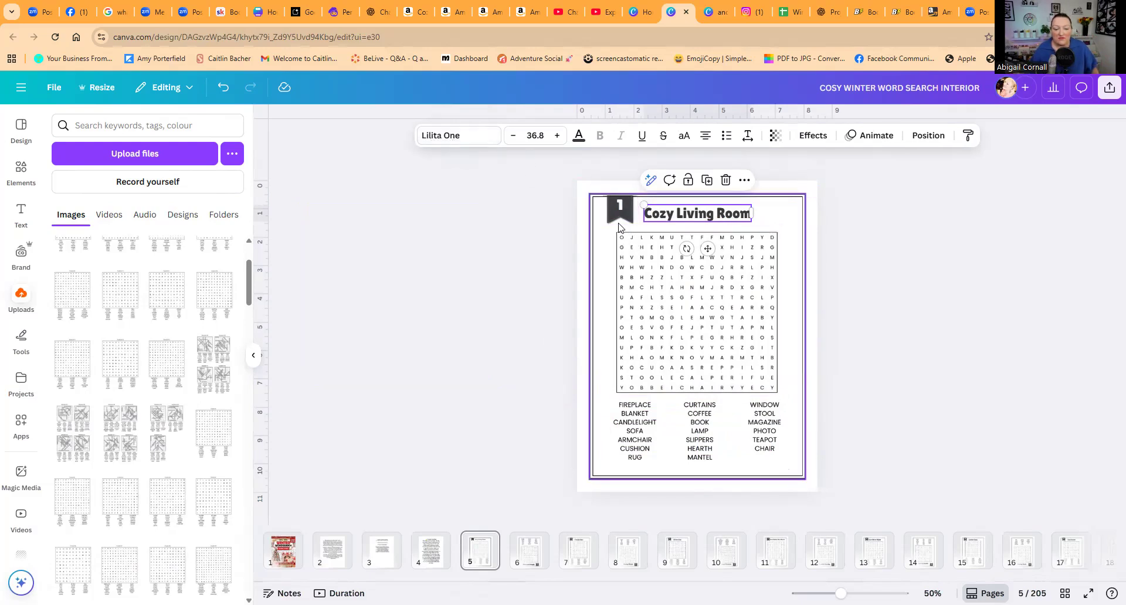
Examine the alternating puzzle layouts on pages 6 to 8 and the Fireside Comforts solutions on page 165
{"action": "left_click", "coordinate": [524, 555]}
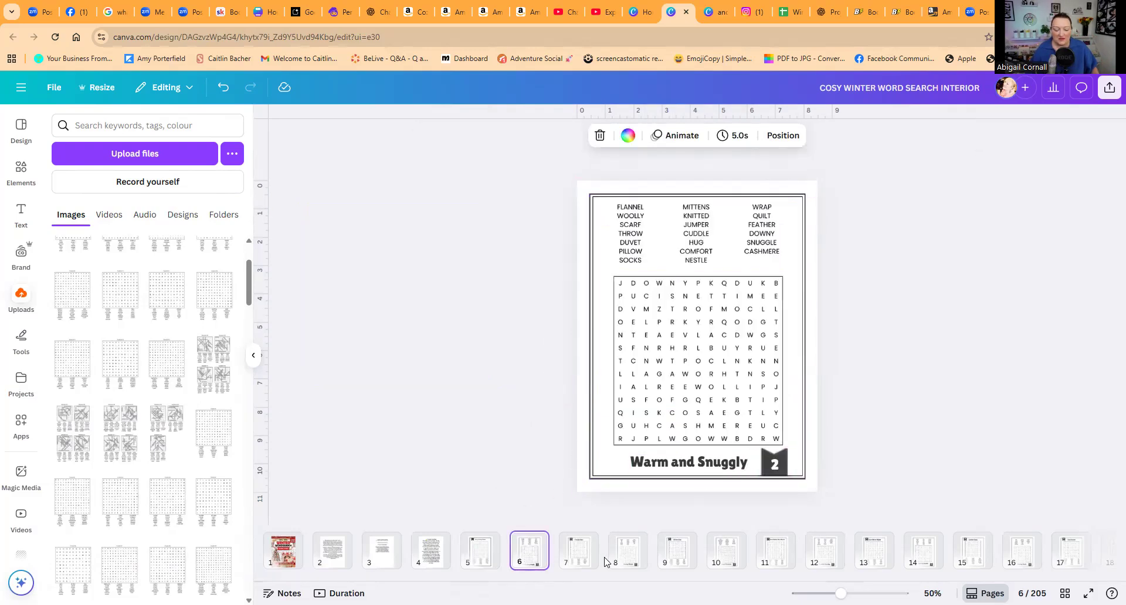
{"action": "left_click", "coordinate": [579, 553]}
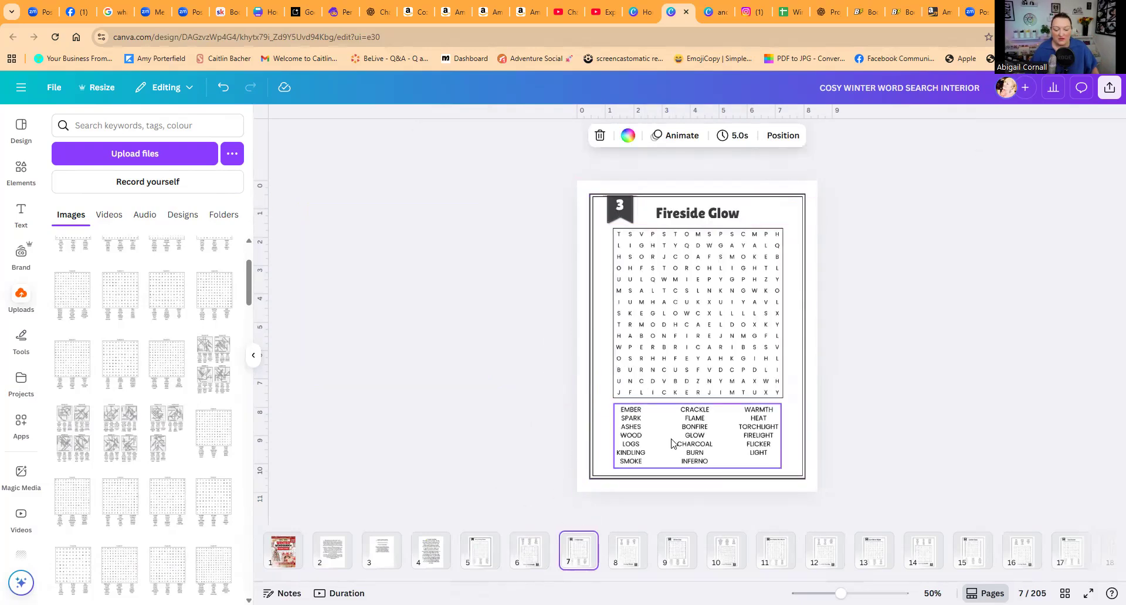
{"action": "left_click", "coordinate": [622, 556]}
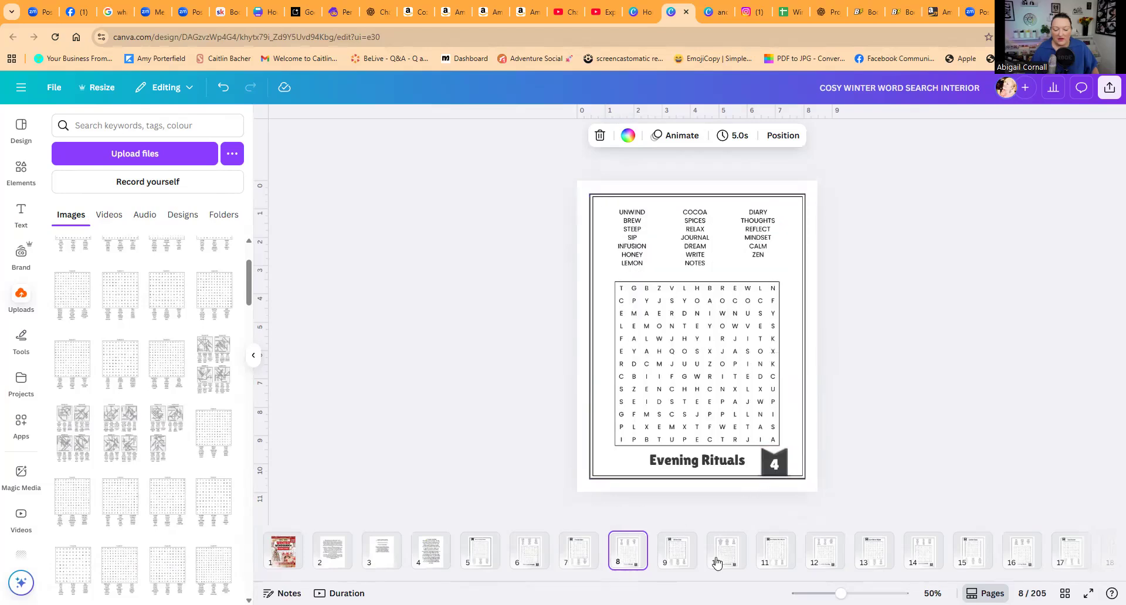
{"action": "left_click_drag", "start_coordinate": [336, 583], "coordinate": [966, 580]}
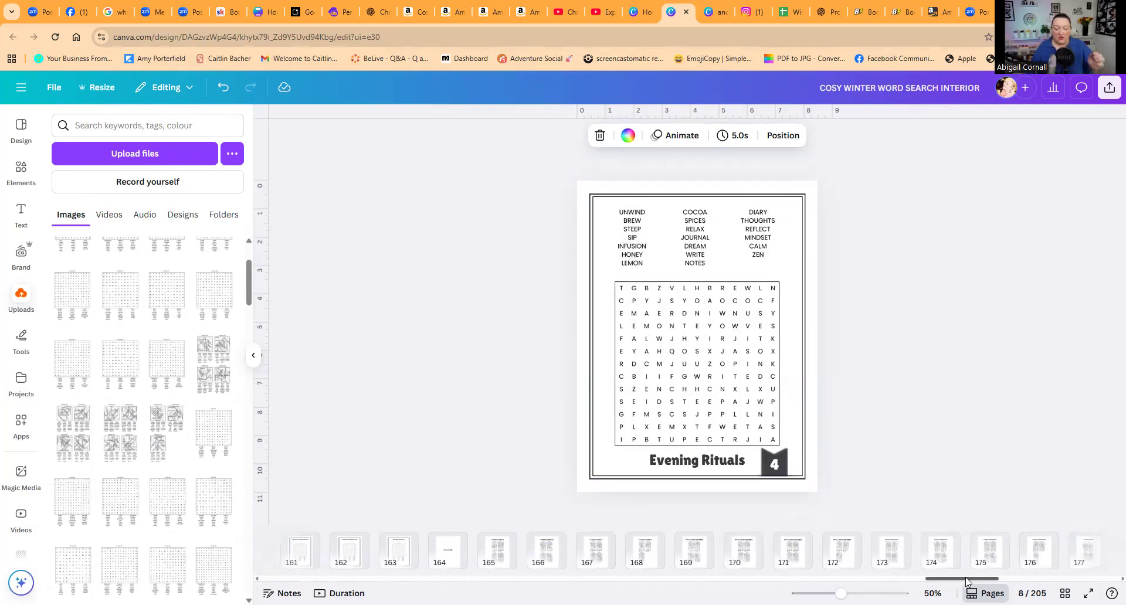
{"action": "left_click", "coordinate": [500, 559]}
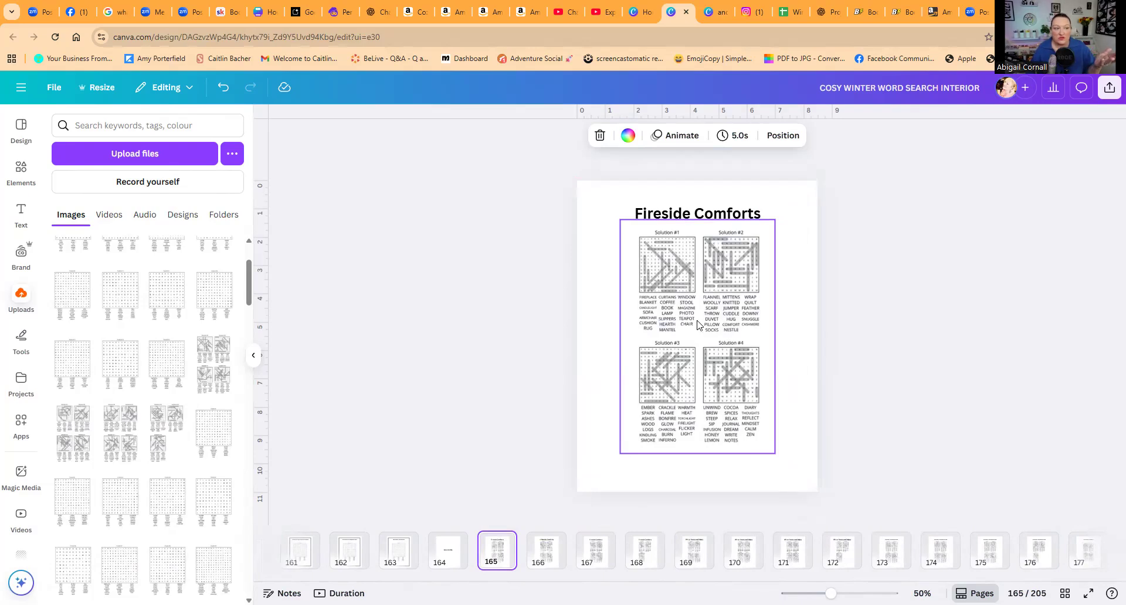
Switch to Book Bolt Studio, open solutions page 138 from the page overview, and show its file export options
{"action": "left_click", "coordinate": [905, 17]}
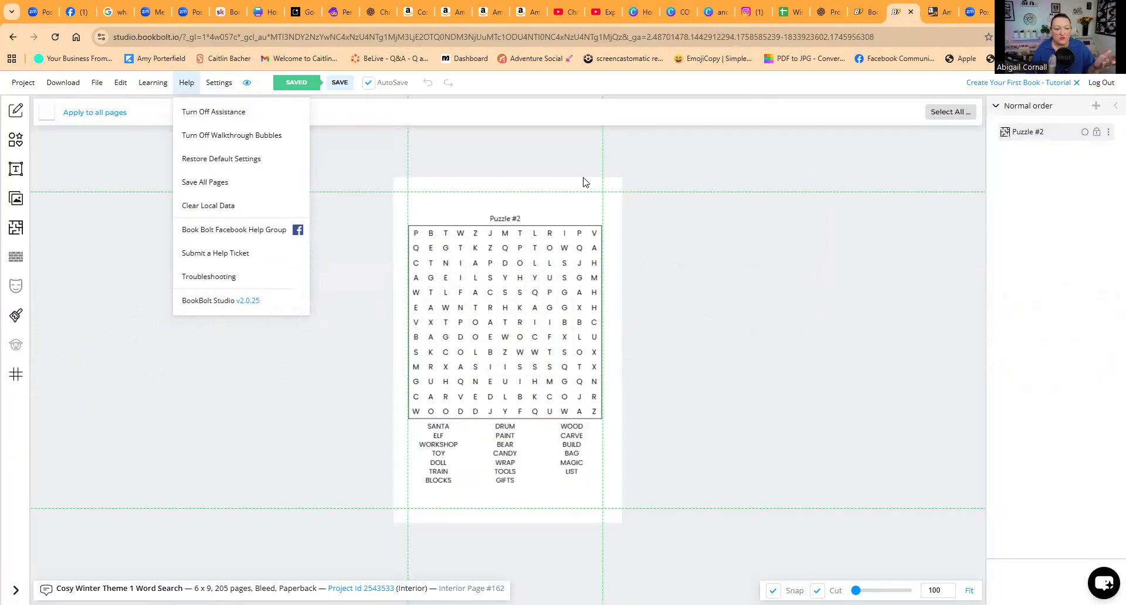
{"action": "left_click", "coordinate": [245, 83]}
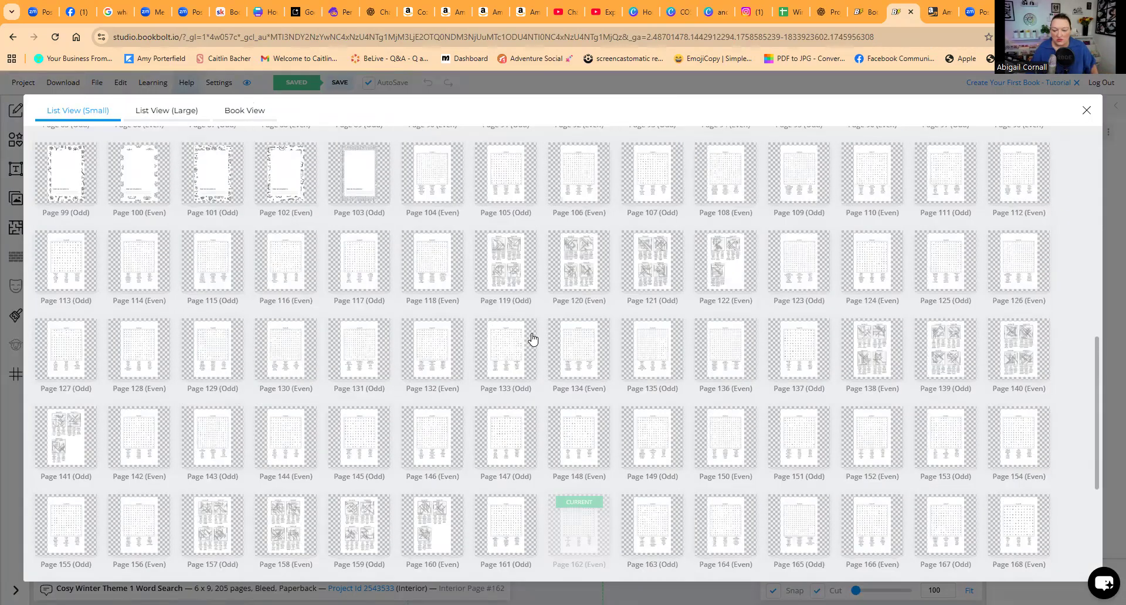
{"action": "left_click", "coordinate": [885, 317]}
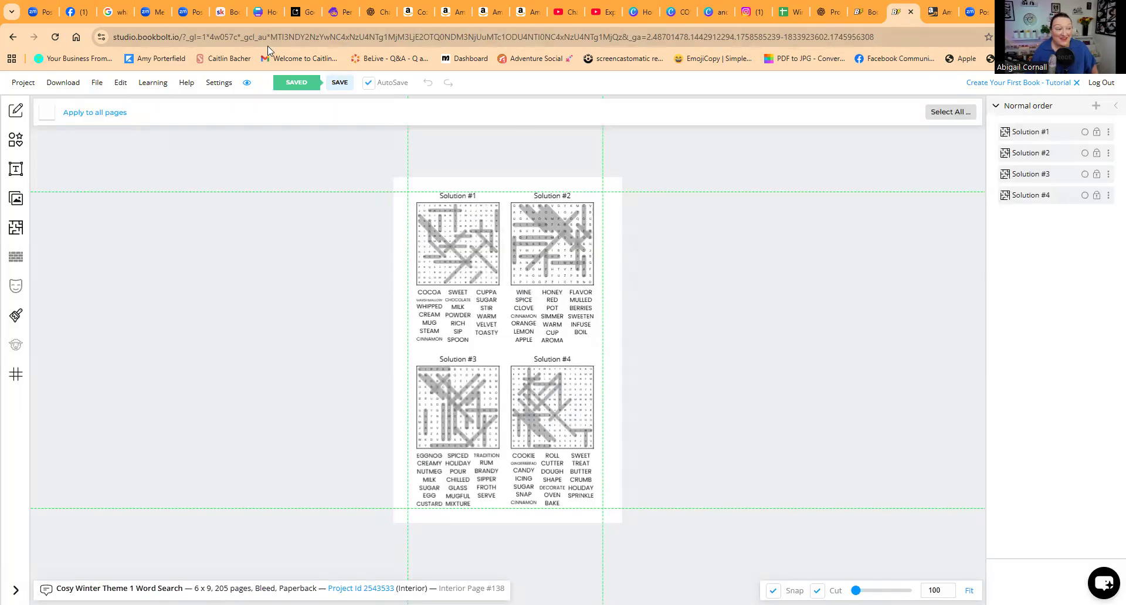
{"action": "left_click", "coordinate": [97, 83]}
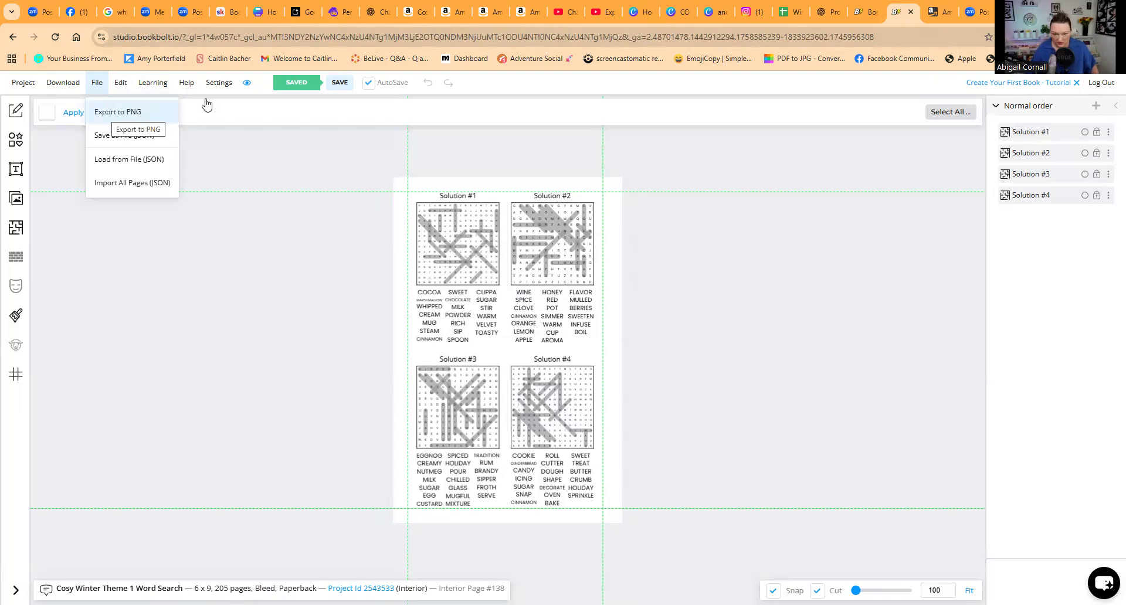
Switch back to the Canva interior and examine the Fireside Comforts solution pages 165 to 167
{"action": "left_click", "coordinate": [677, 11]}
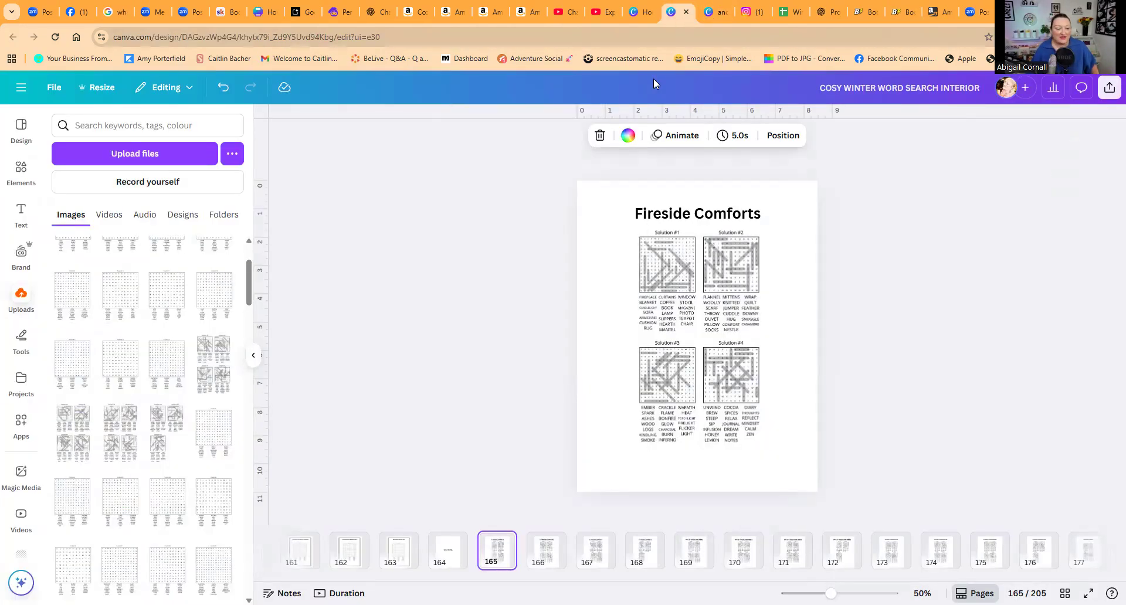
{"action": "left_click", "coordinate": [669, 324]}
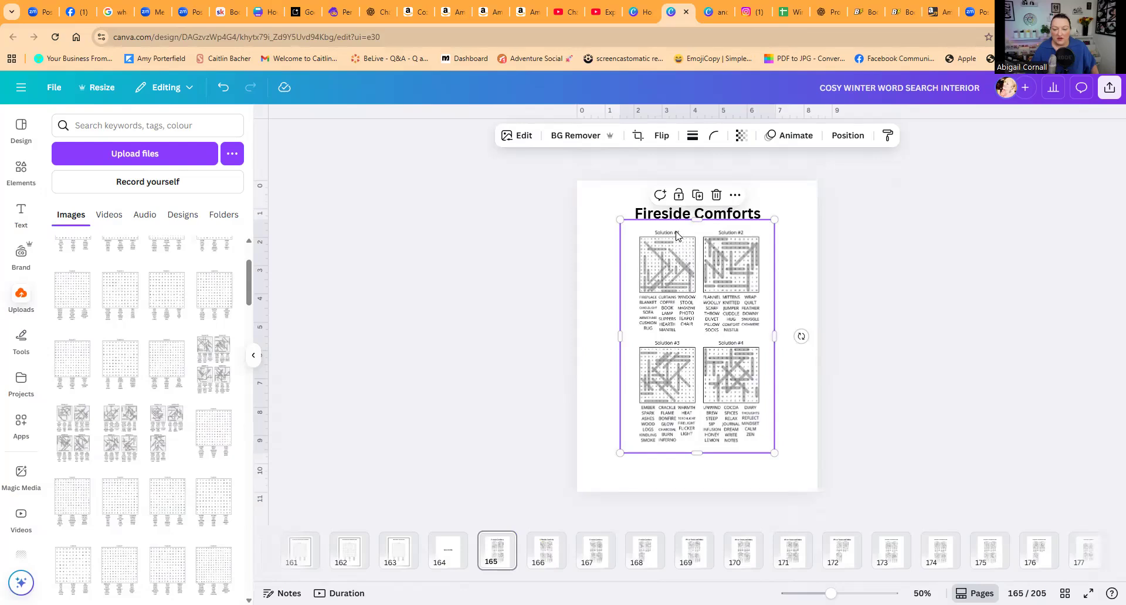
{"action": "left_click", "coordinate": [542, 556]}
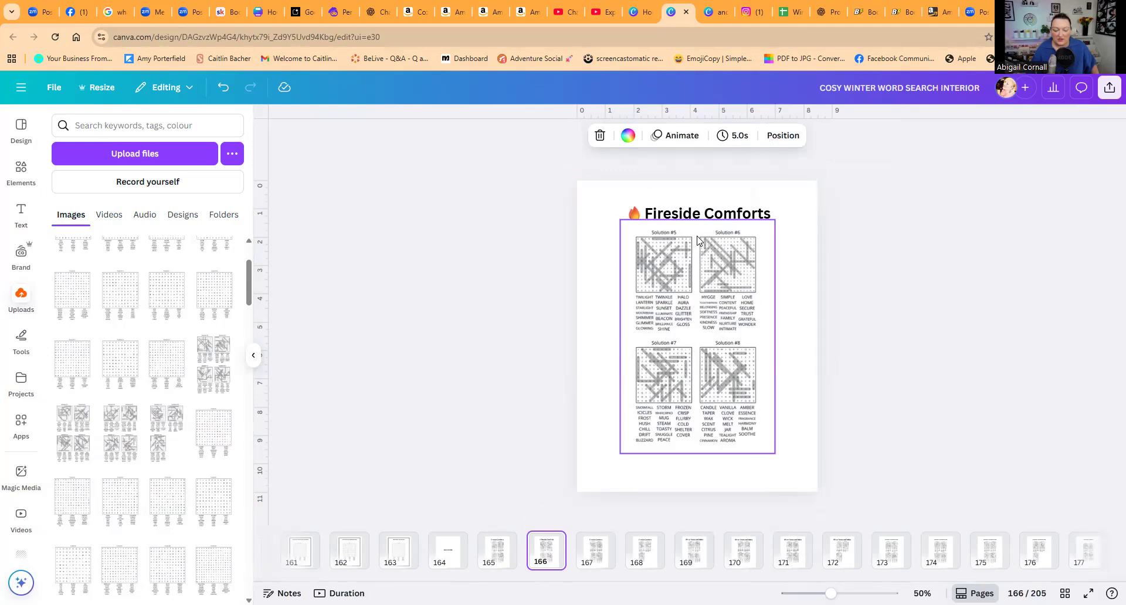
{"action": "left_click", "coordinate": [595, 554]}
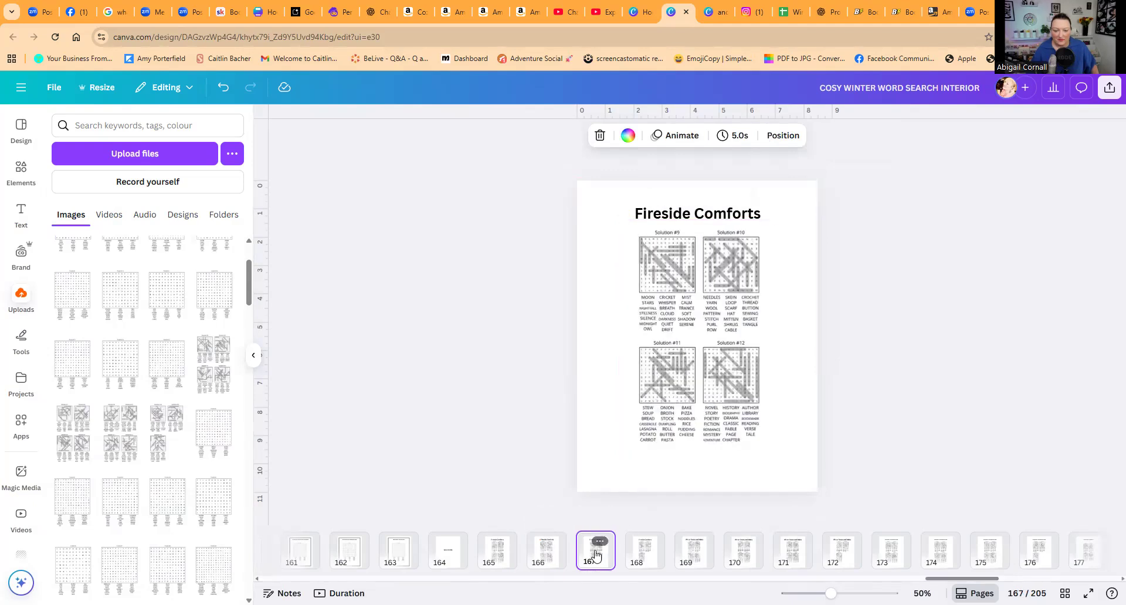
Remove the fire emoji from the Fireside Comforts title on page 166
{"action": "left_click", "coordinate": [545, 557]}
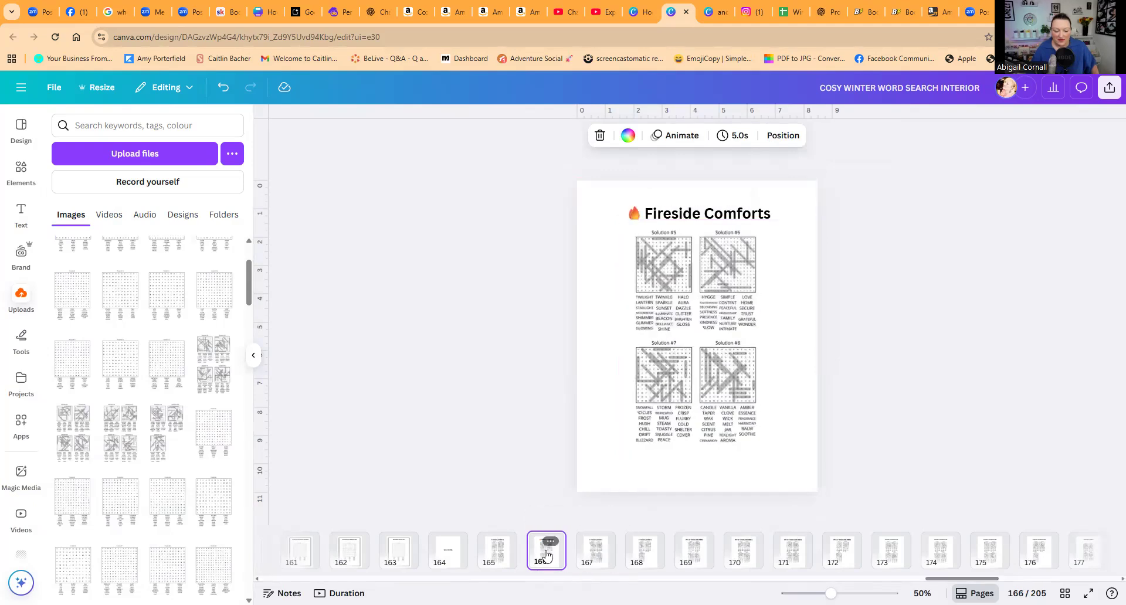
{"action": "left_click", "coordinate": [644, 215]}
{"action": "key", "text": "BackSpace"}
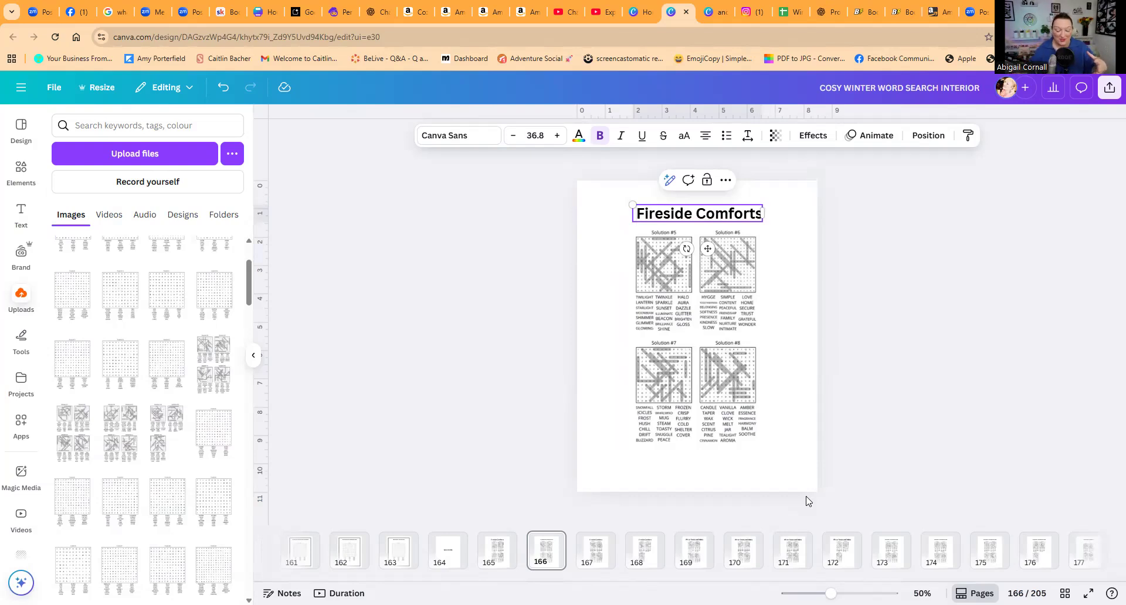
Open page 37 and inspect the title and border of the Snowball Fight puzzle
{"action": "scroll", "coordinate": [485, 581], "scroll_direction": "left", "scroll_amount": 15}
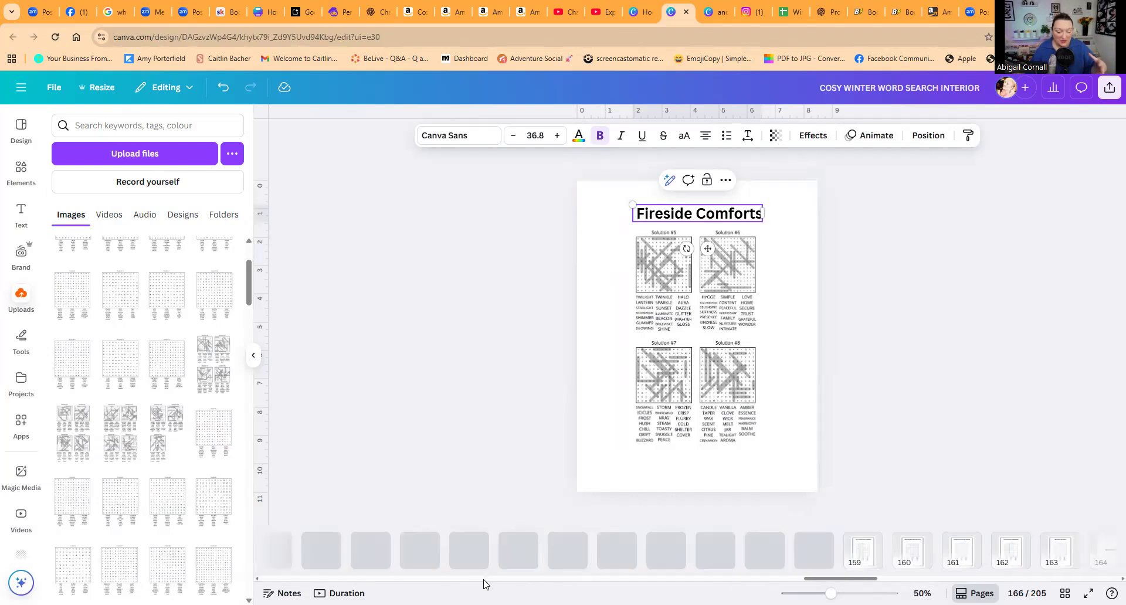
{"action": "scroll", "coordinate": [589, 579], "scroll_direction": "left", "scroll_amount": 12}
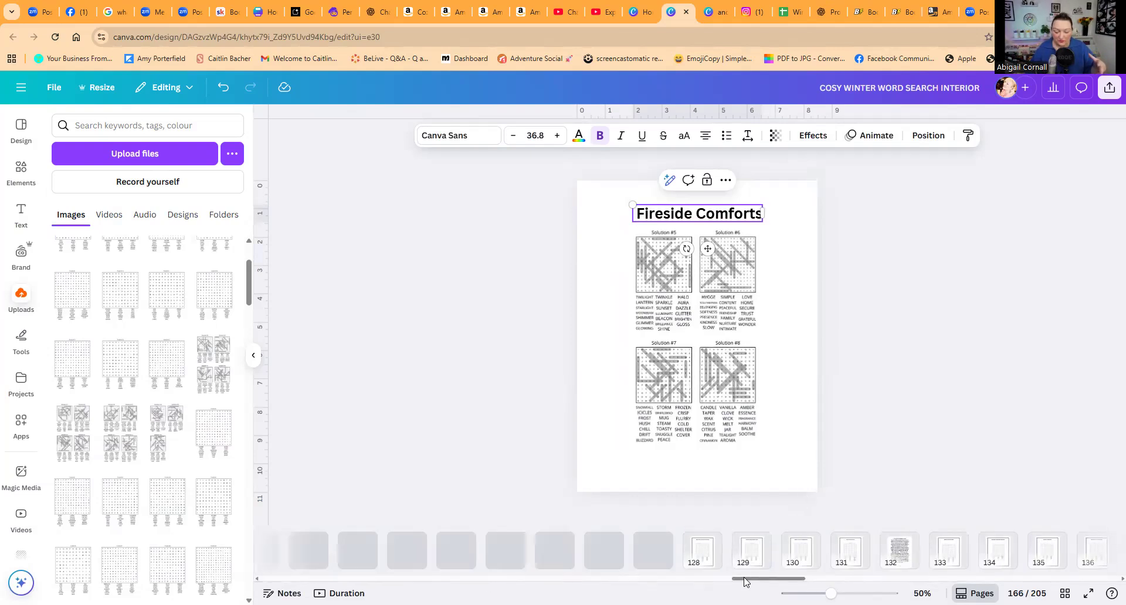
{"action": "left_click_drag", "start_coordinate": [696, 578], "coordinate": [494, 577]}
{"action": "scroll", "coordinate": [494, 577], "scroll_direction": "left", "scroll_amount": 20}
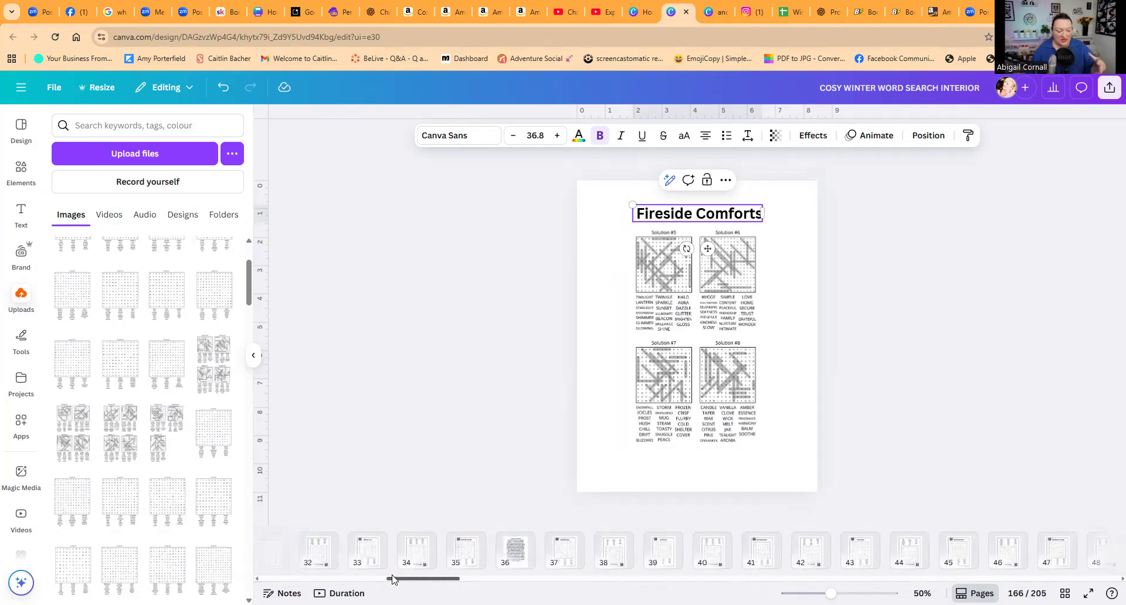
{"action": "left_click", "coordinate": [564, 550]}
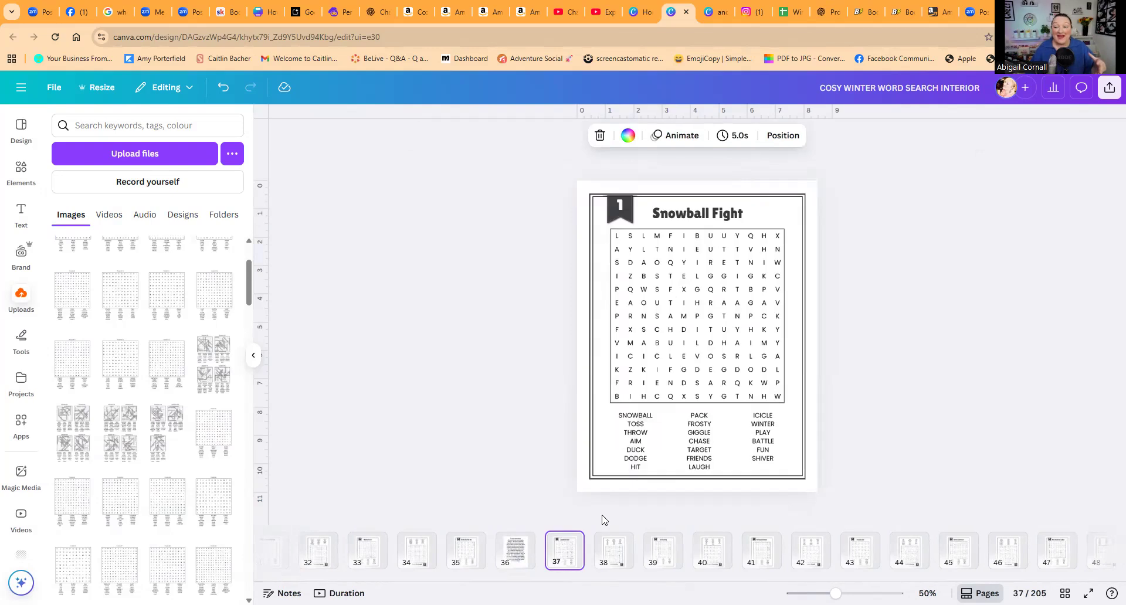
{"action": "left_click", "coordinate": [706, 213]}
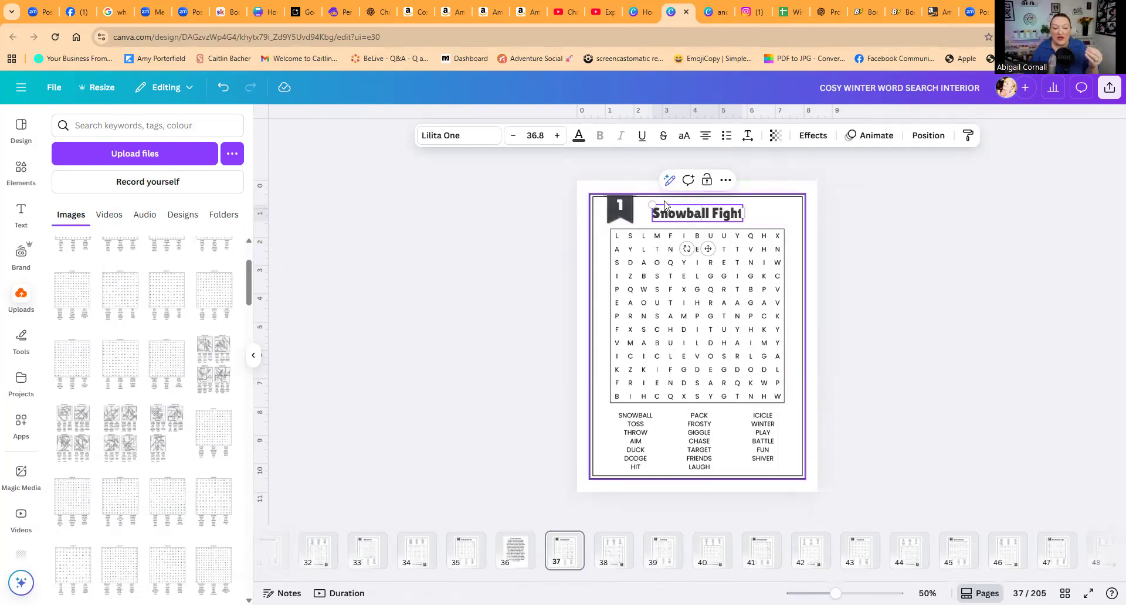
{"action": "left_click", "coordinate": [595, 200]}
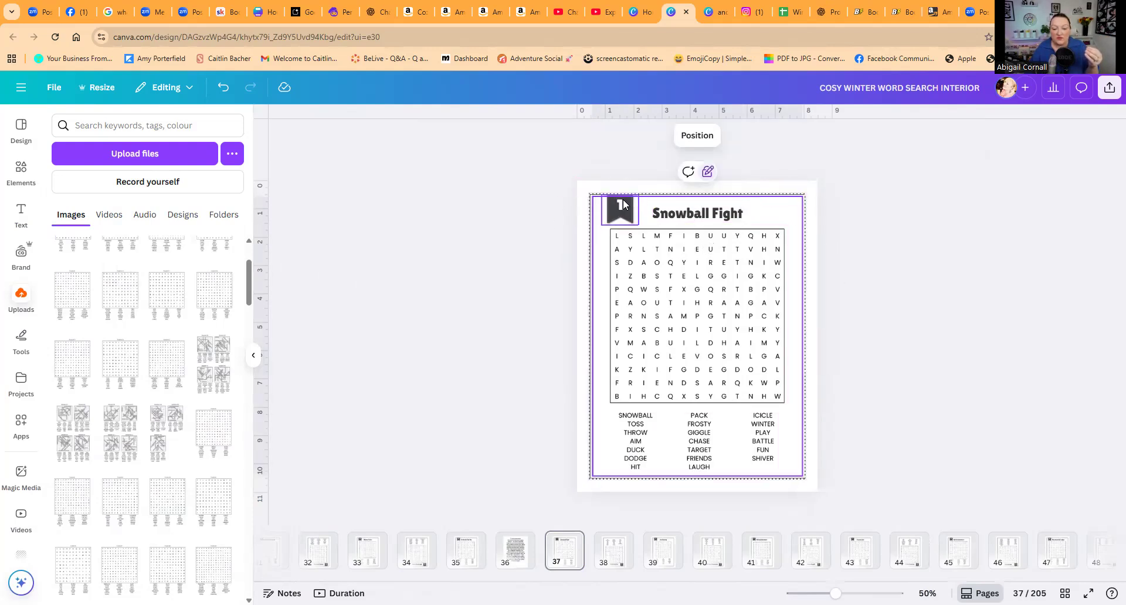